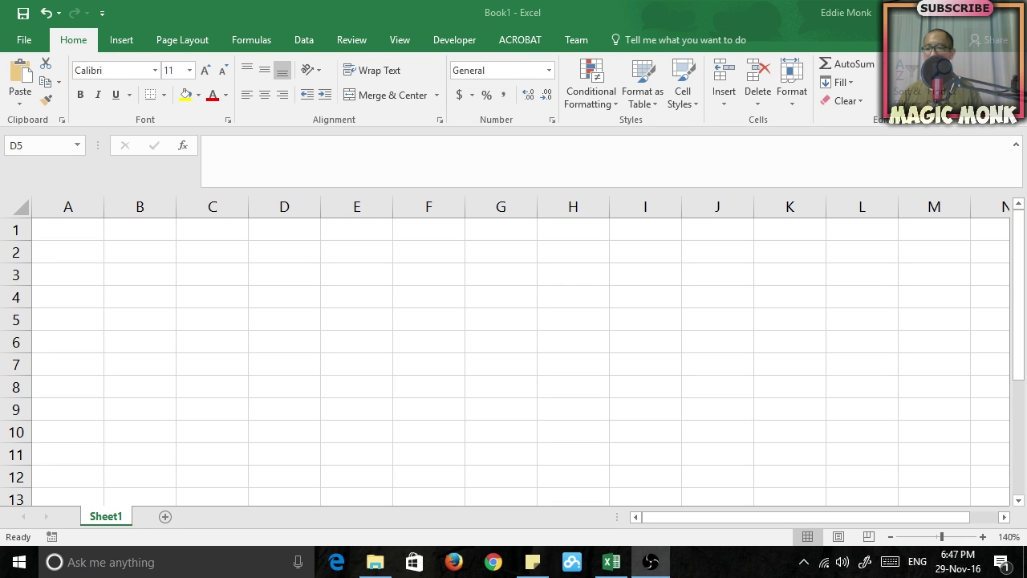
Step: Add headers y in D1 and x in E1, then enter 2, 6, 4, 78, 3, 5, 0 in D2:D8
left_click(304, 252)
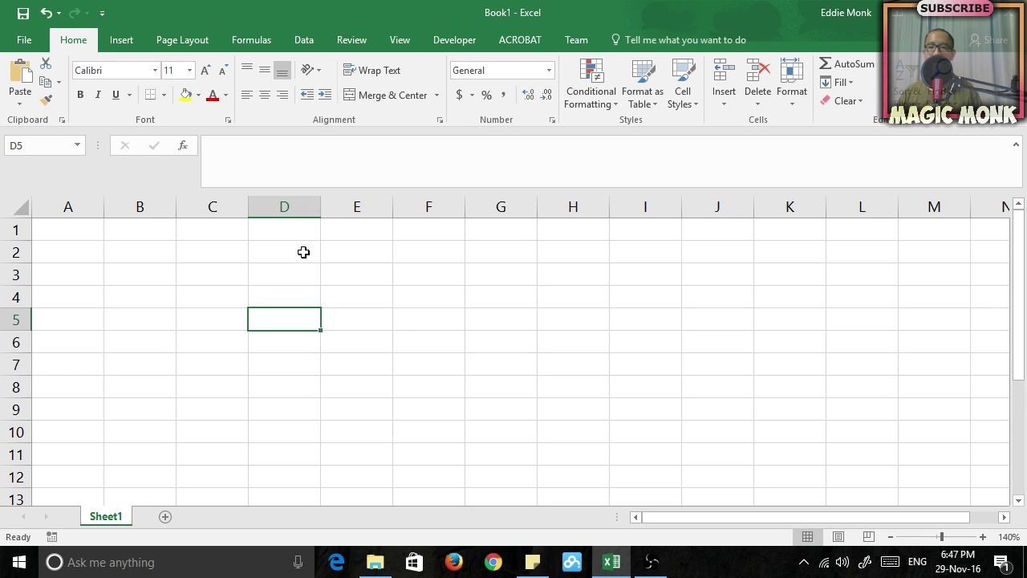
left_click(305, 253)
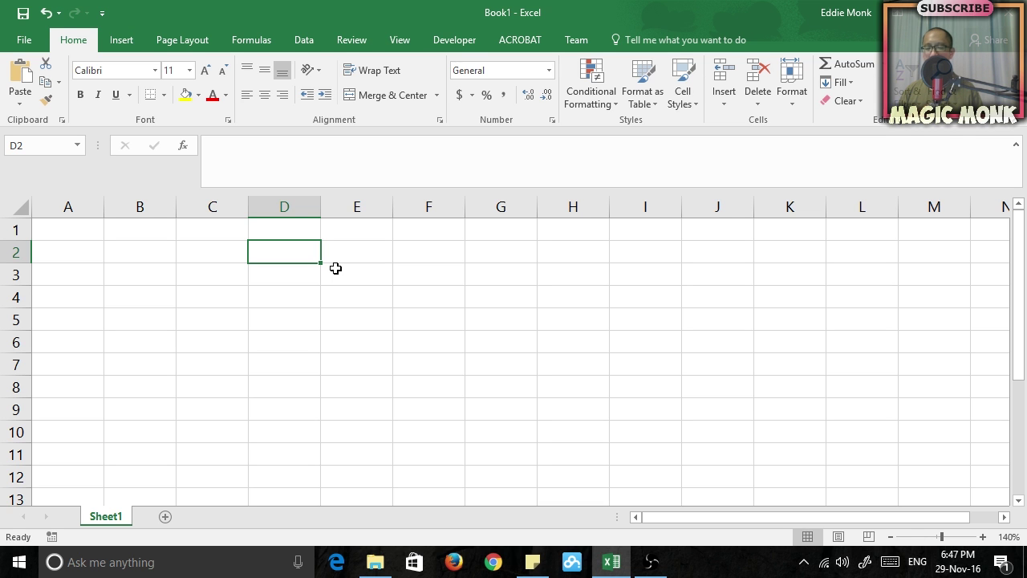
key("Up")
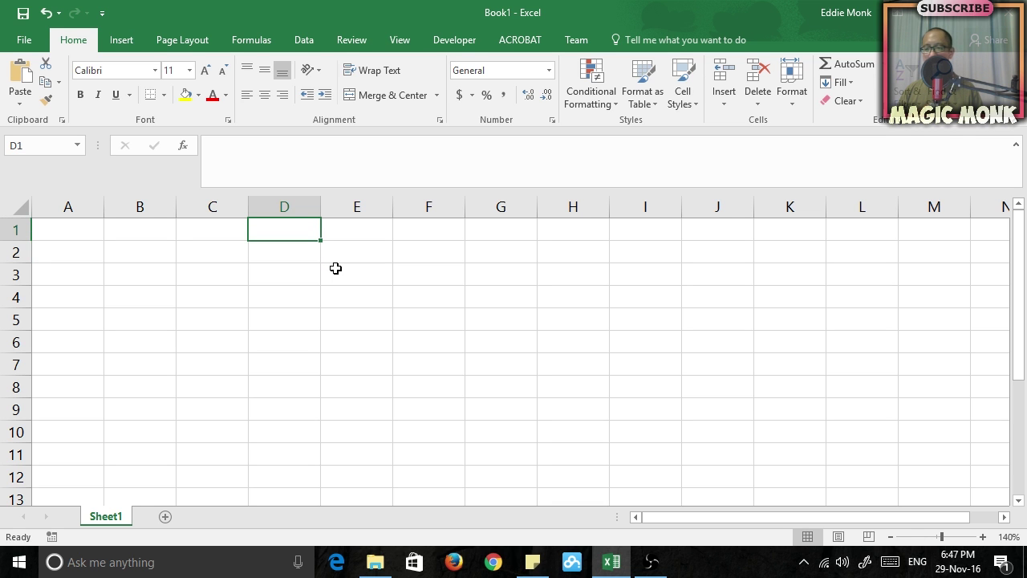
type("y")
key("Tab")
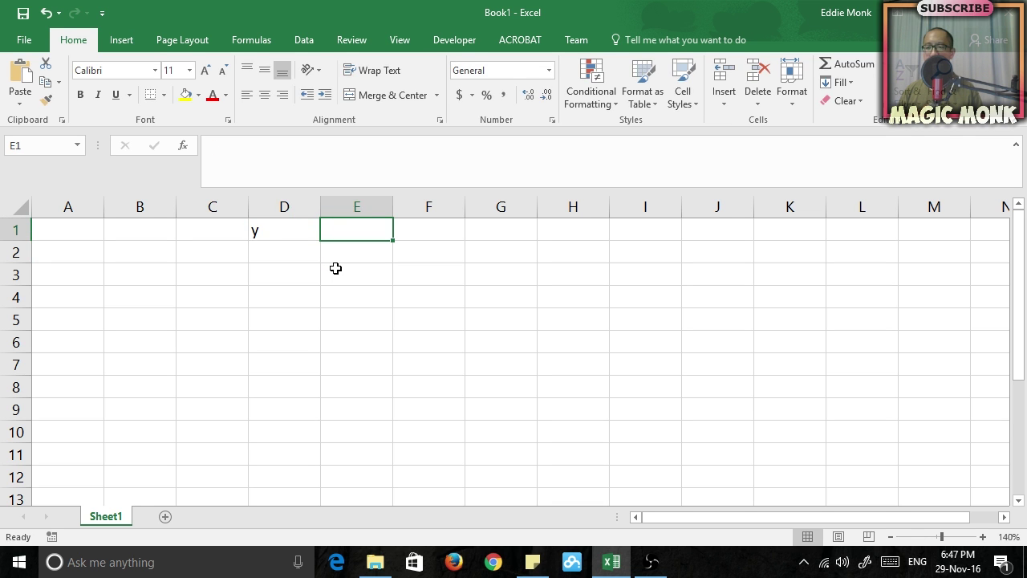
type("x")
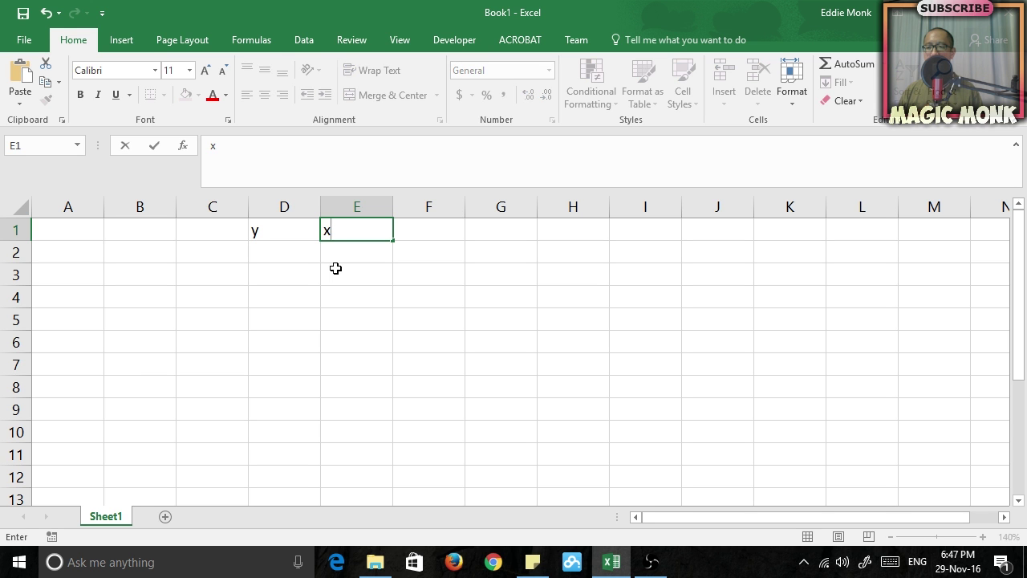
key("Return")
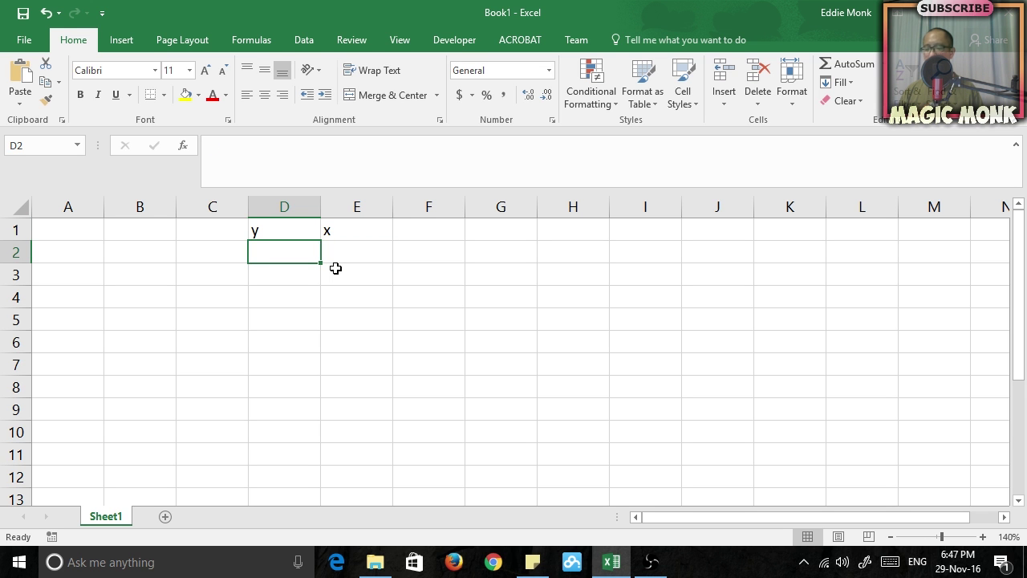
type("2")
key("Return")
type("6")
key("Return")
type("4")
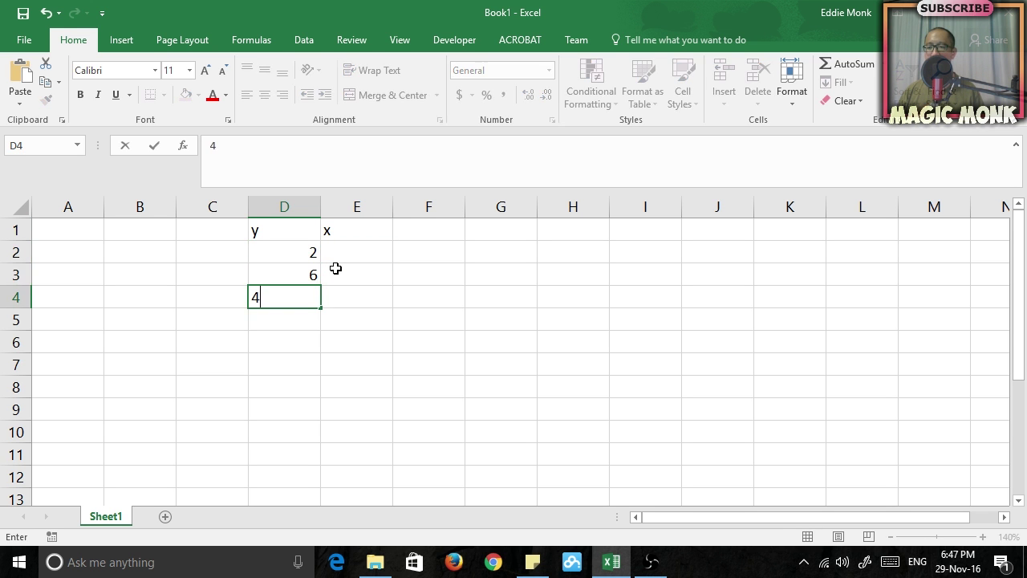
key("Return")
type("78")
key("Return")
type("3")
key("Return")
type("5")
key("Return")
type("0")
key("Return")
Step: Enter the x values 5, 6, 7, 8, 9, 0, 1, 23 in E2:E9
key("Right")
key("Up")
key("Up")
key("Up")
key("Up")
key("Up")
key("Up")
key("Up")
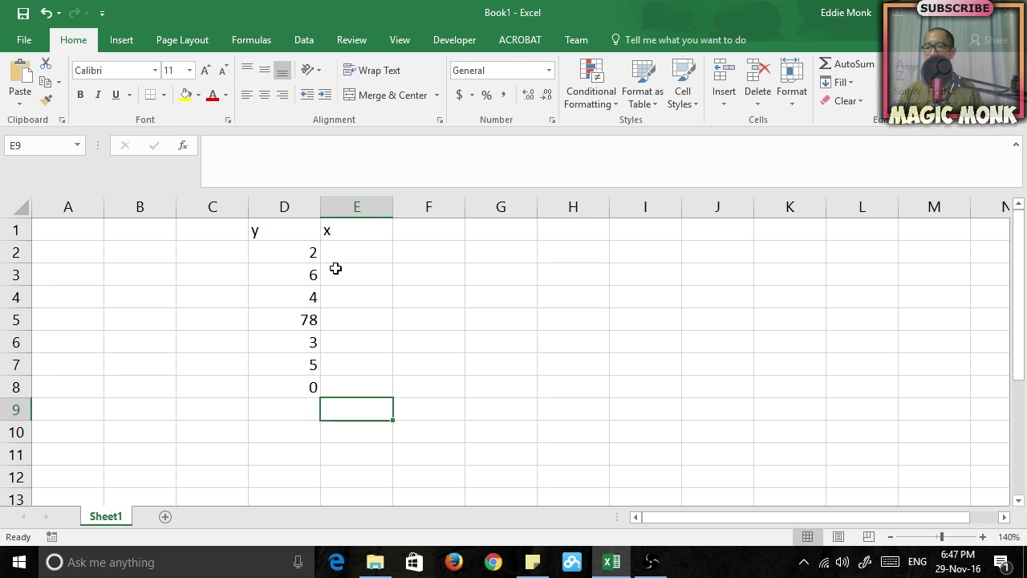
type("5")
key("Return")
type("6")
key("Return")
type("7")
key("Return")
type("8")
key("Return")
type("9")
key("Return")
type("0")
key("Return")
type("1")
key("Return")
type("23")
key("Return")
type("45")
Step: Finish the table with 45 in E10 and 4 and 3 in D9:D10
key("Return")
key("Up")
key("Left")
key("Up")
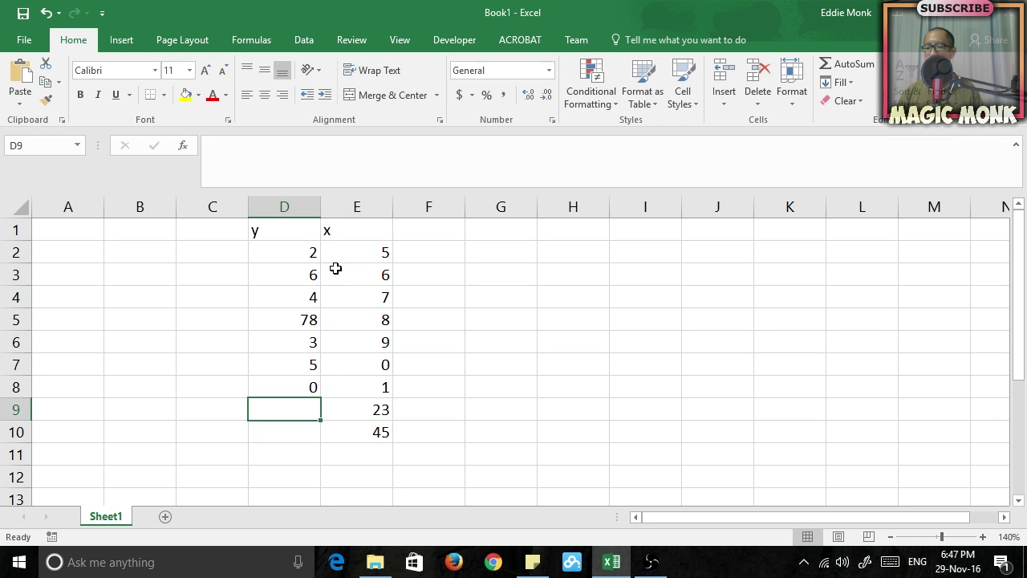
type("4")
key("Return")
key("Return")
key("Up")
type("3")
key("Return")
key("Right")
key("Right")
key("Up")
key("Up")
key("Up")
key("Up")
key("Up")
key("Up")
key("Up")
key("Up")
key("Up")
key("Up")
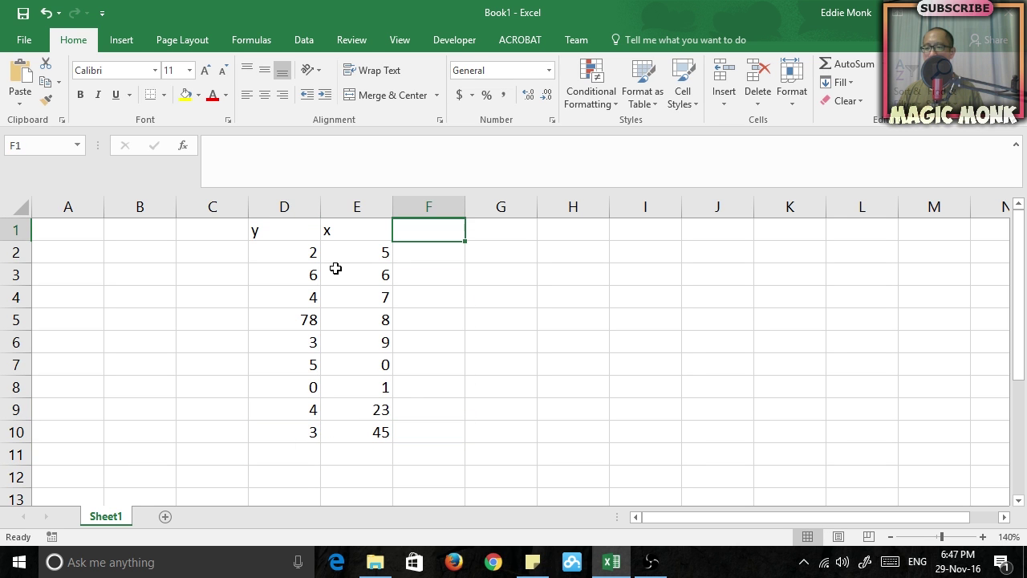
Step: Add the header z in F1 and the formula =D2/E2 in F2
type("z")
key("Return")
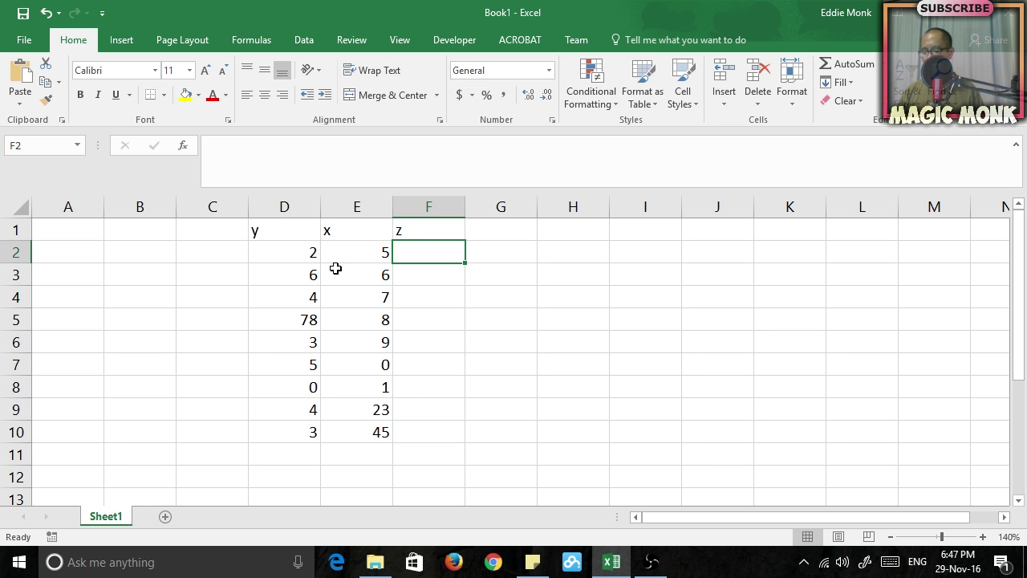
type("=")
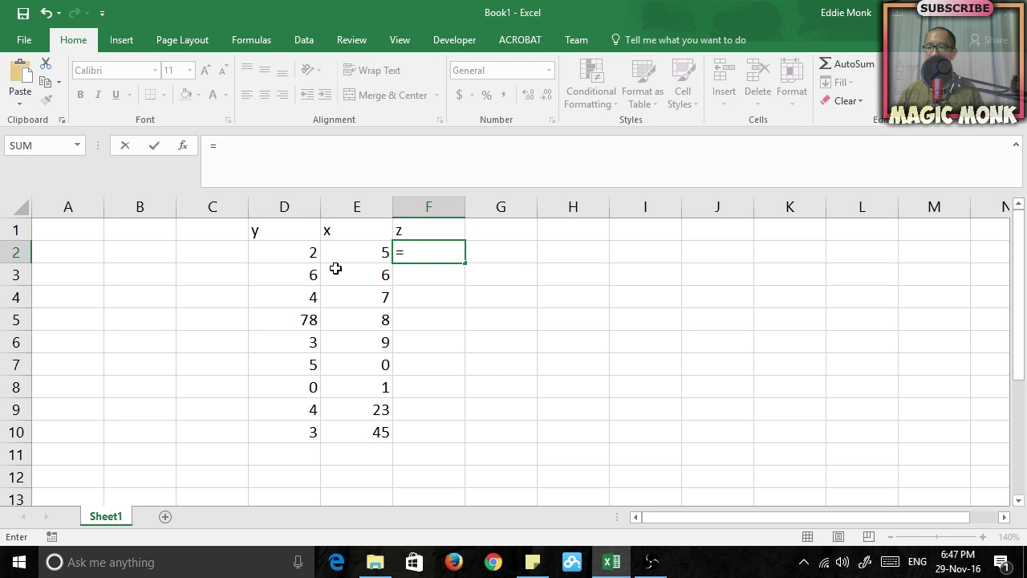
left_click(288, 252)
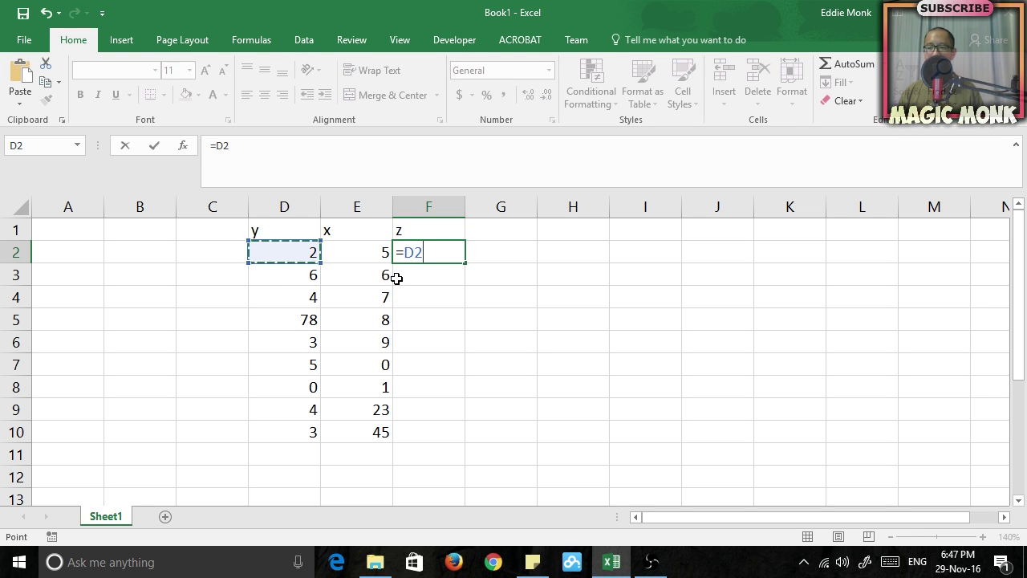
type("/")
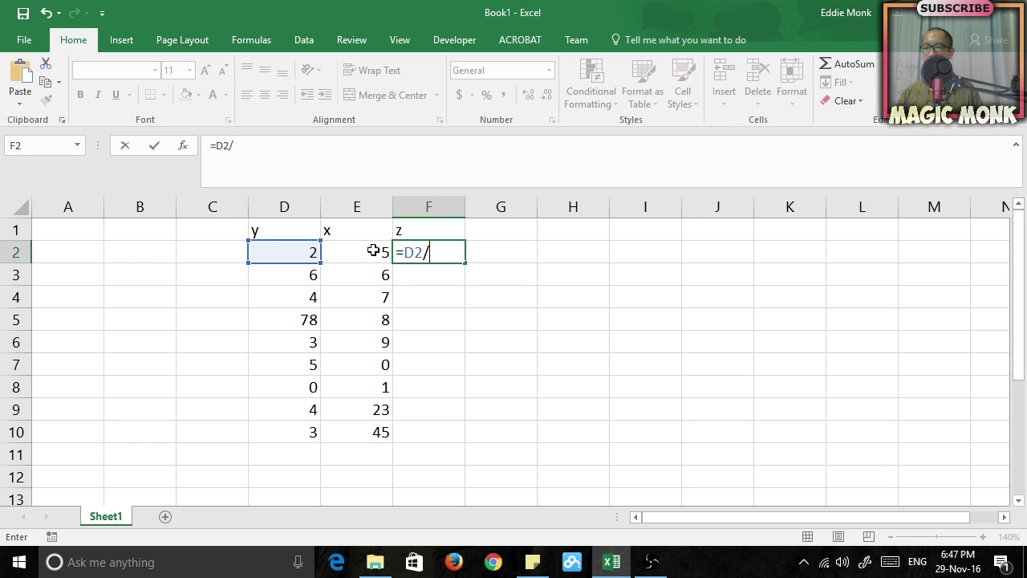
left_click(374, 251)
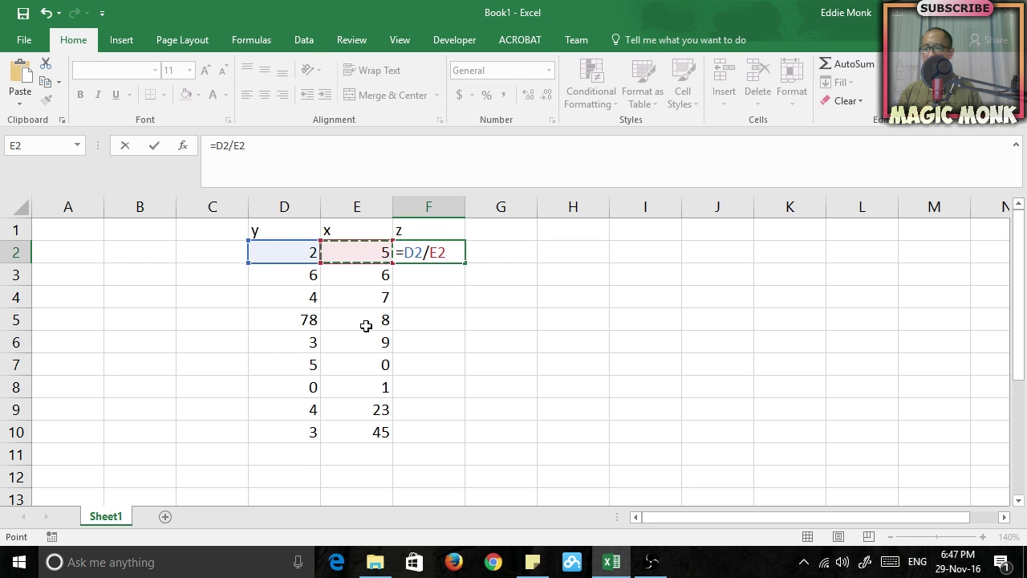
key("Return")
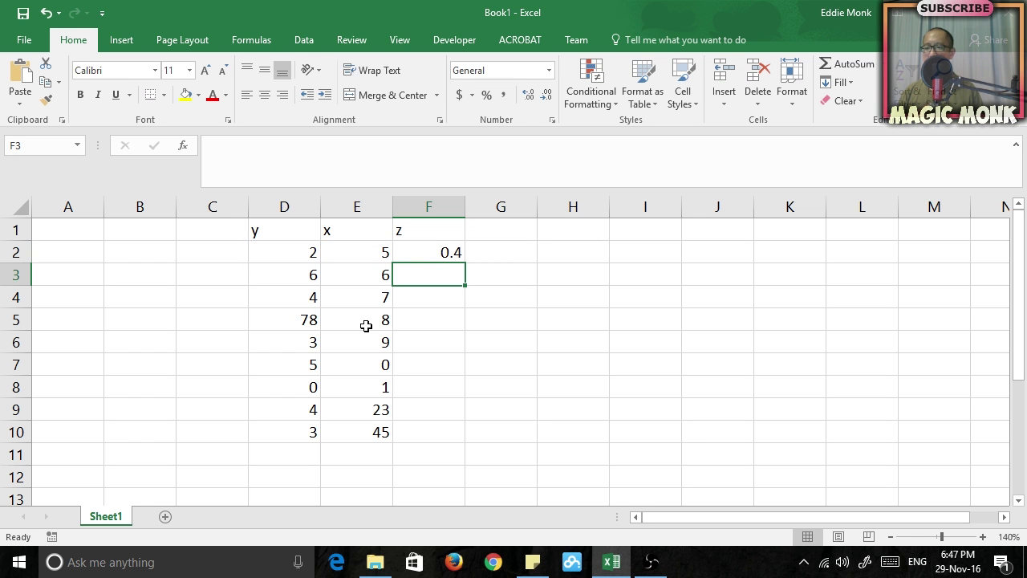
Step: Fill the ratio down to F10 and check rows 3, 4 and the #DIV/0! in F7
left_click(435, 255)
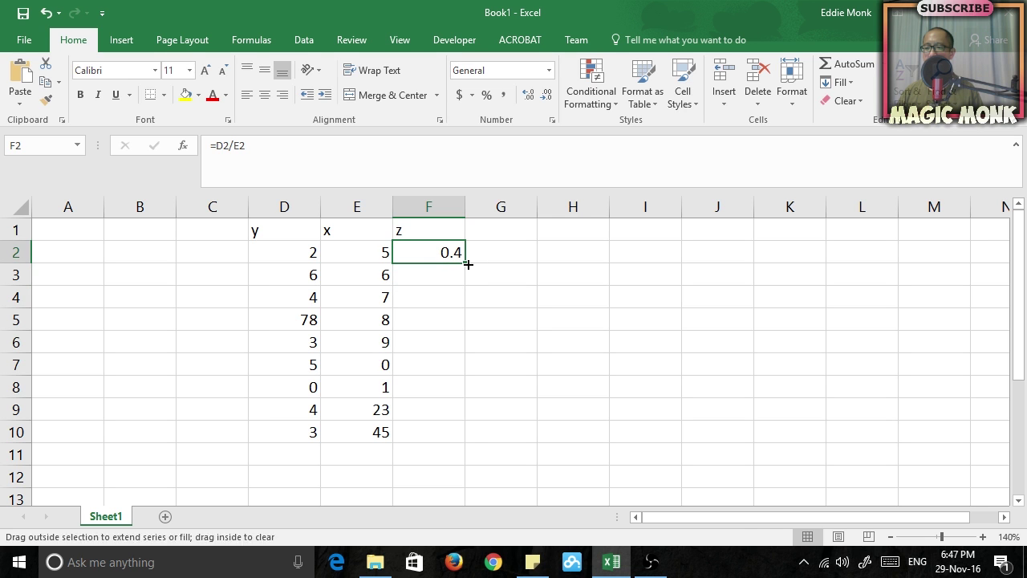
double_click(468, 264)
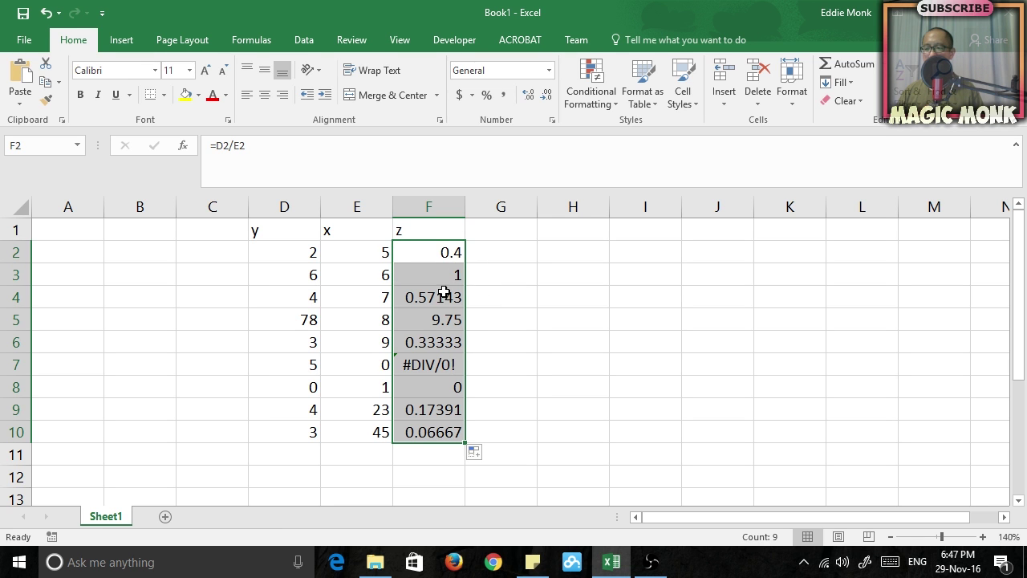
left_click(313, 277)
left_click(389, 276)
left_click(455, 275)
left_click(313, 298)
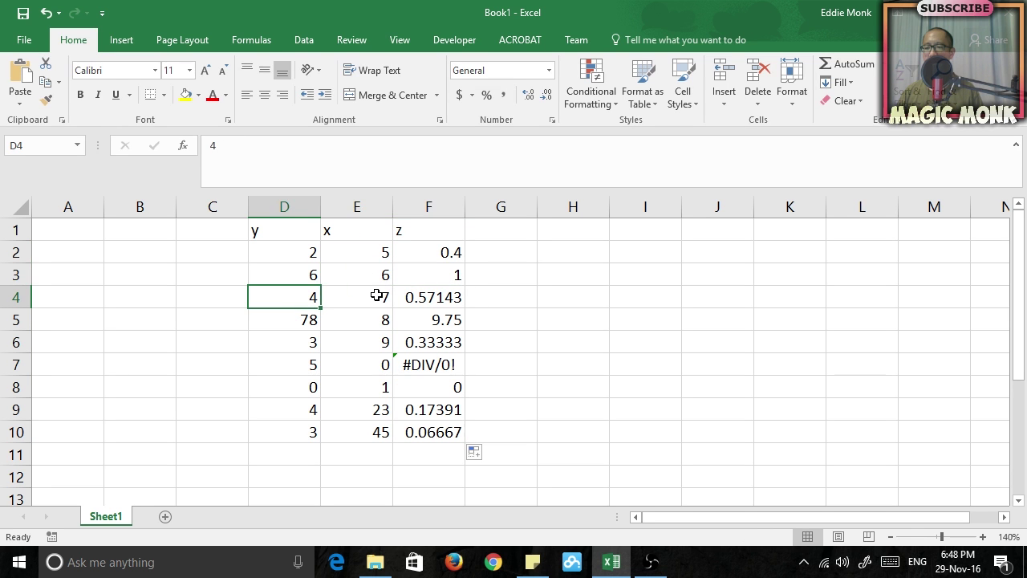
left_click(376, 296)
left_click(432, 295)
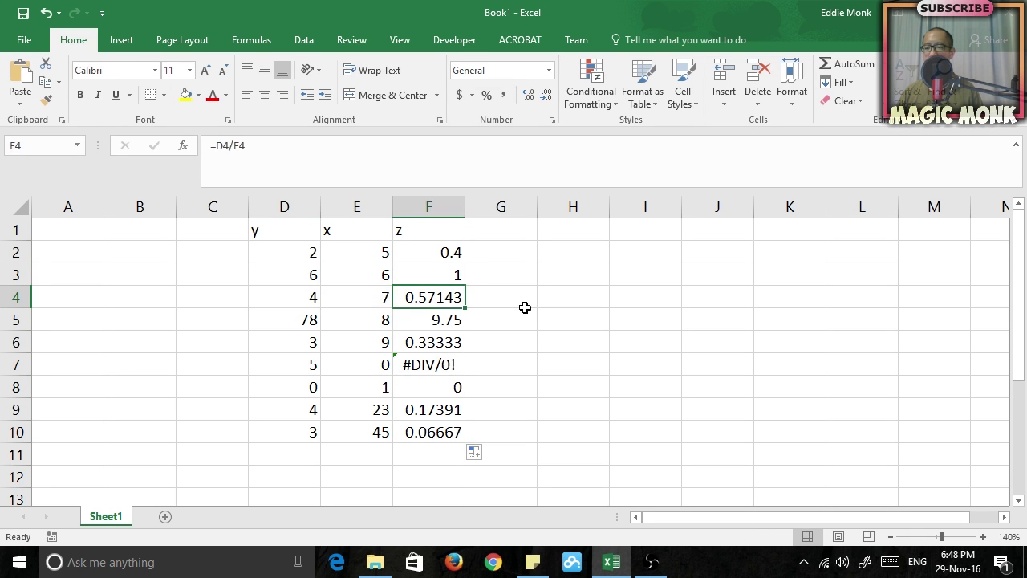
left_click(444, 365)
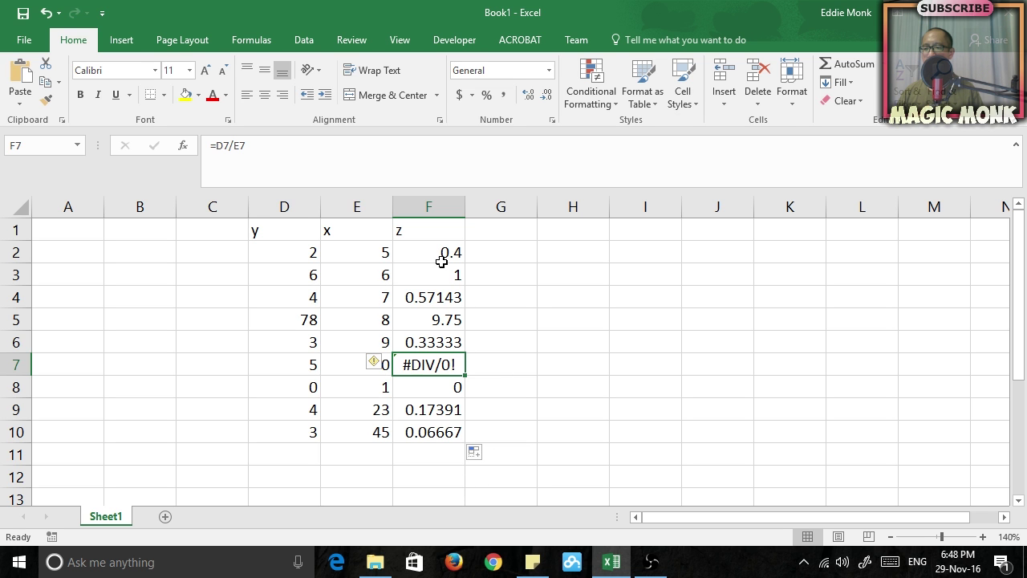
left_click_drag(436, 252, 425, 438)
Step: Enter =SUM(F2:F10) in F12 to total the z column
left_click(423, 476)
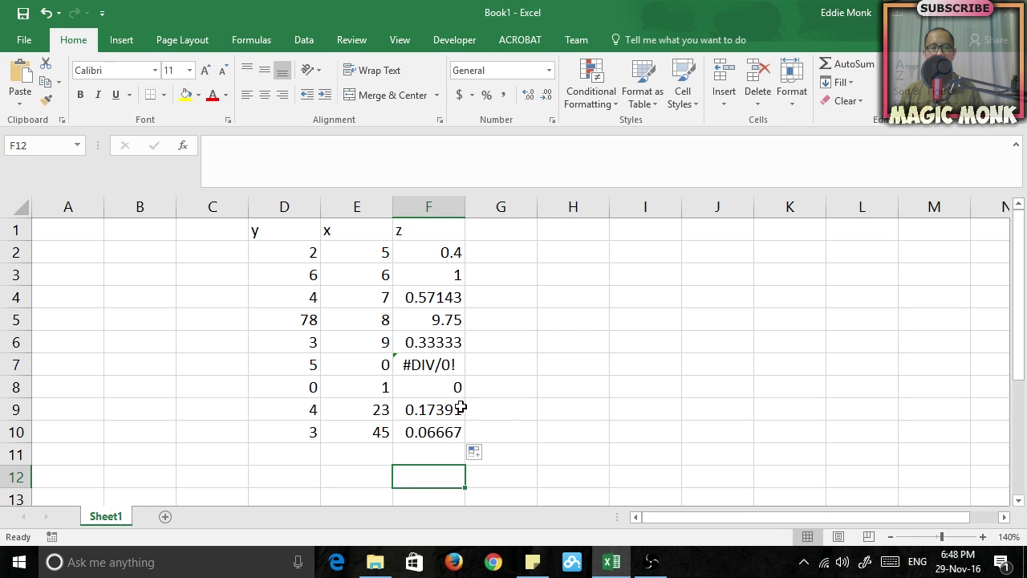
type("=sum")
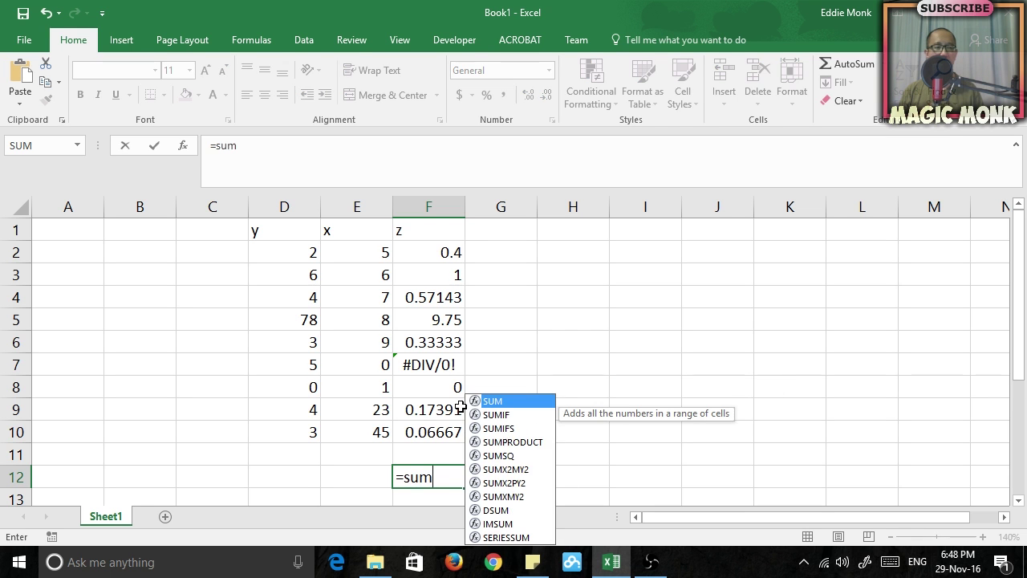
type("(")
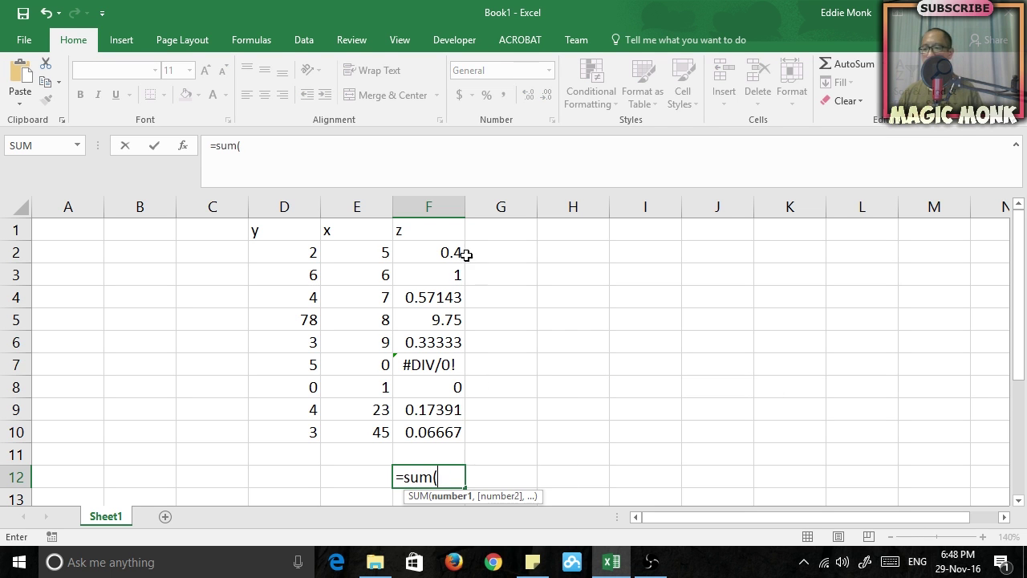
left_click_drag(459, 252, 454, 434)
type(")")
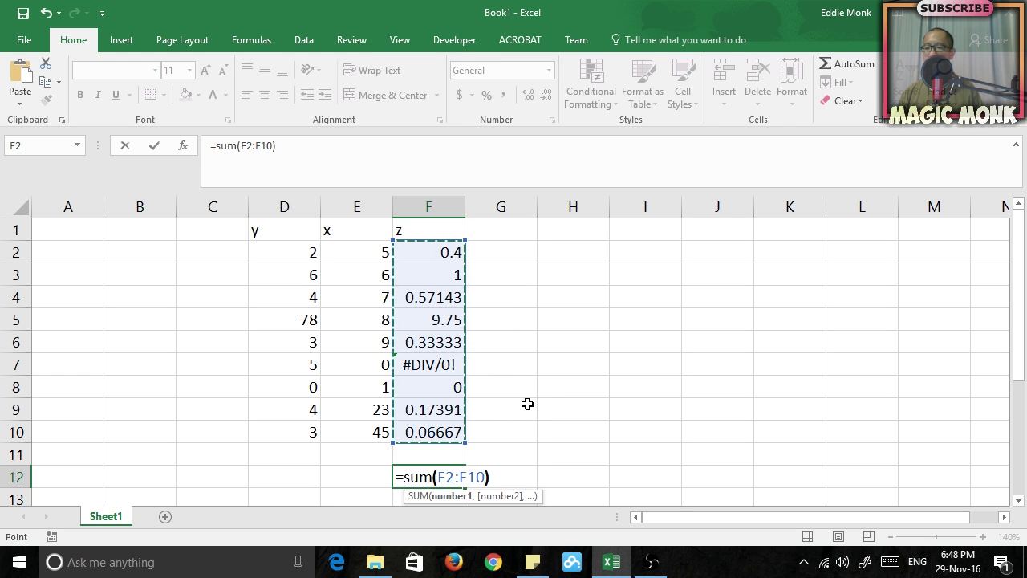
key("Return")
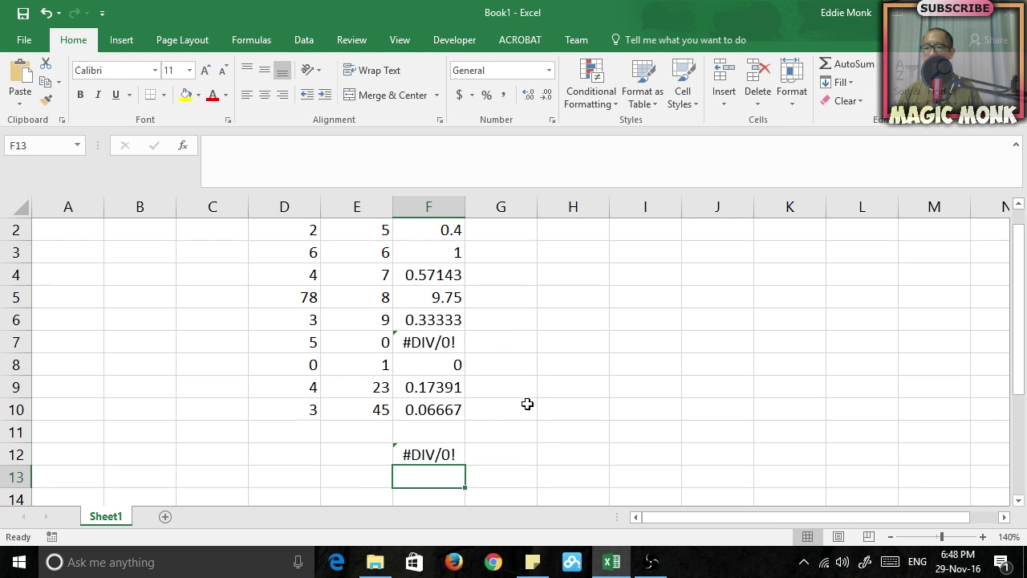
Step: Test clearing F7, which makes the total 12.2953, then undo to restore F7
key("Up")
key("Up")
key("Up")
key("Up")
key("Up")
key("Up")
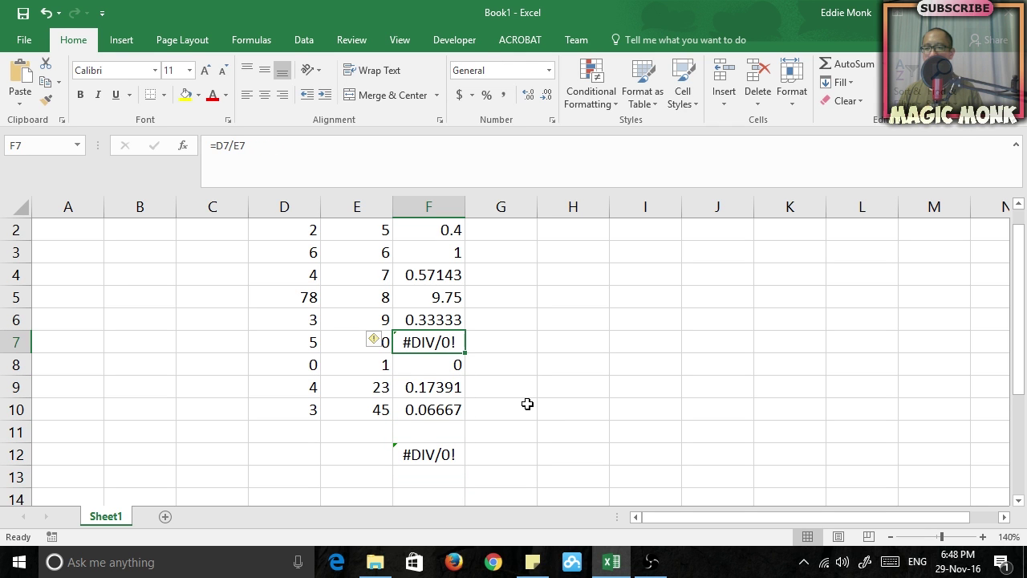
key("Up")
key("Up")
key("Up")
key("Up")
key("Up")
key("Up")
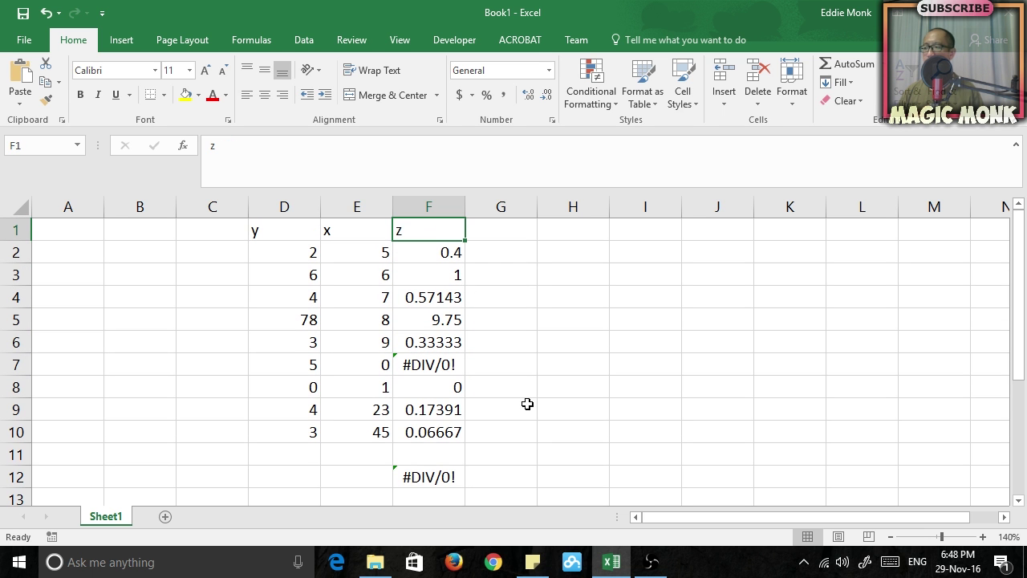
left_click(891, 537)
left_click(891, 537)
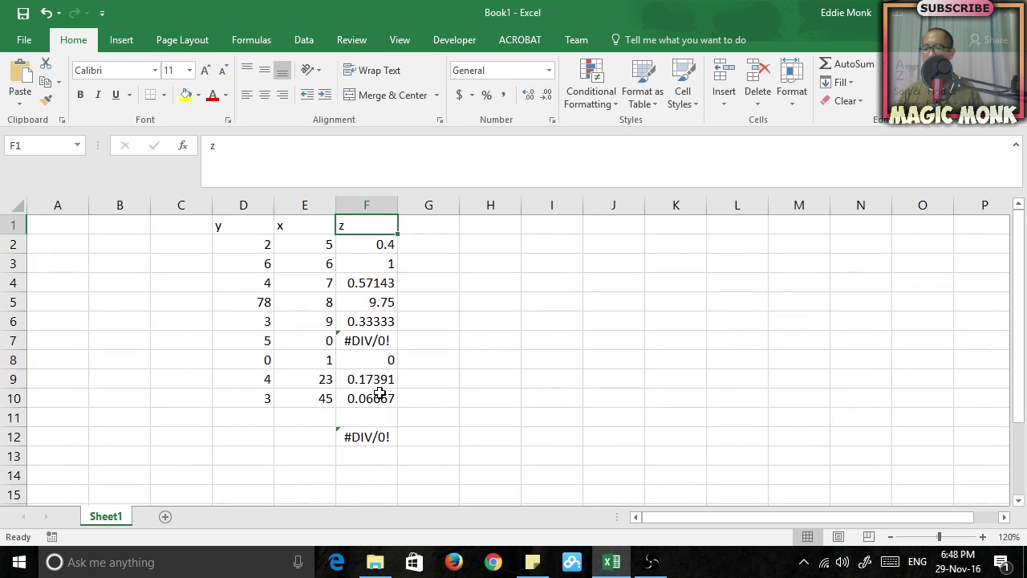
left_click(377, 343)
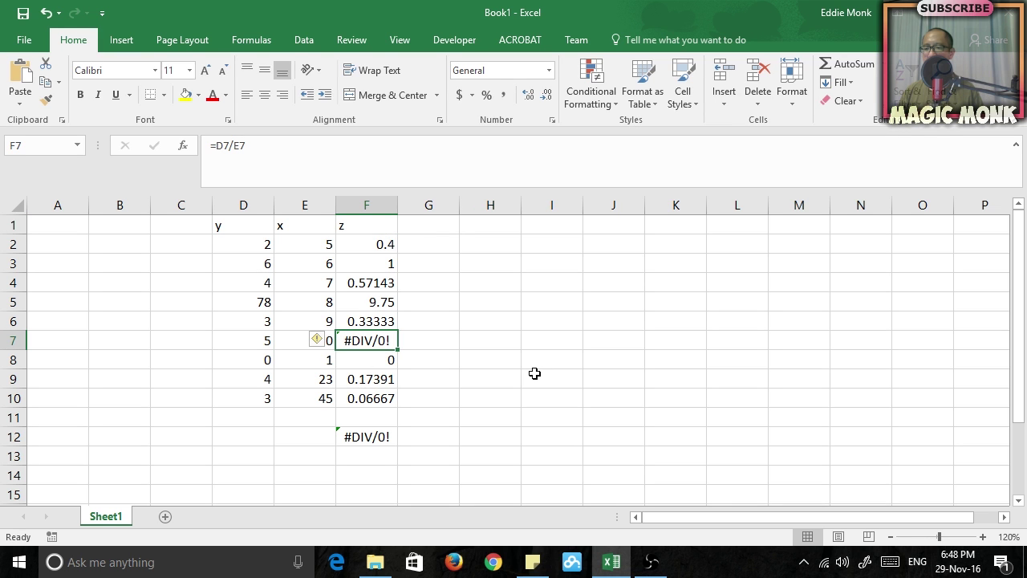
key("Delete")
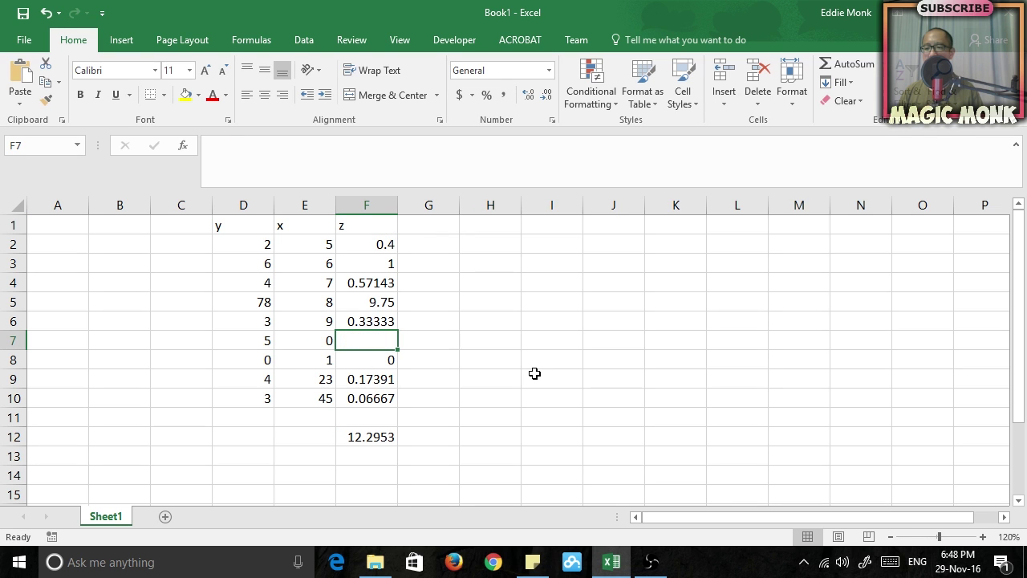
left_click(362, 437)
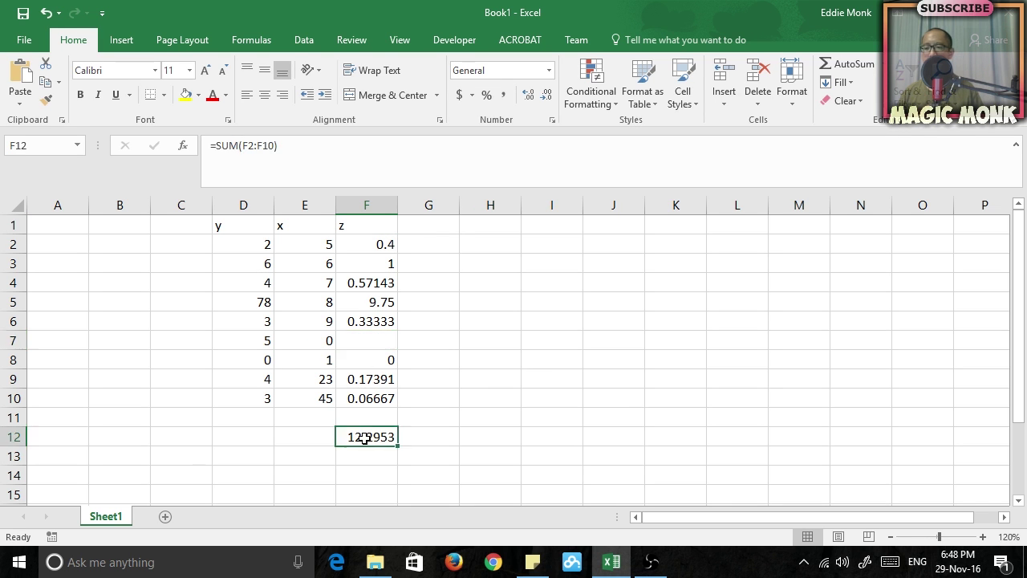
left_click(369, 341)
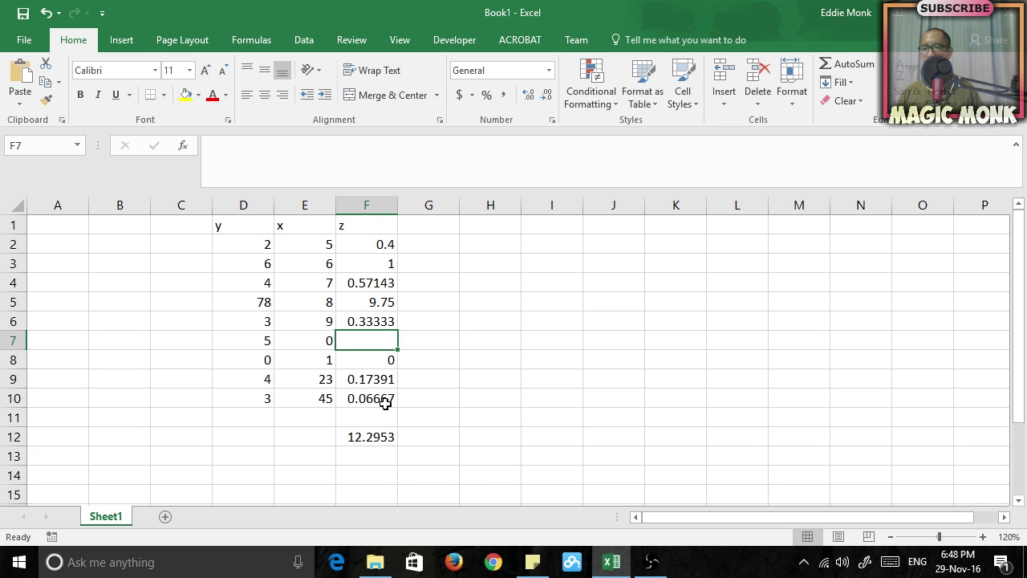
key("ctrl+z")
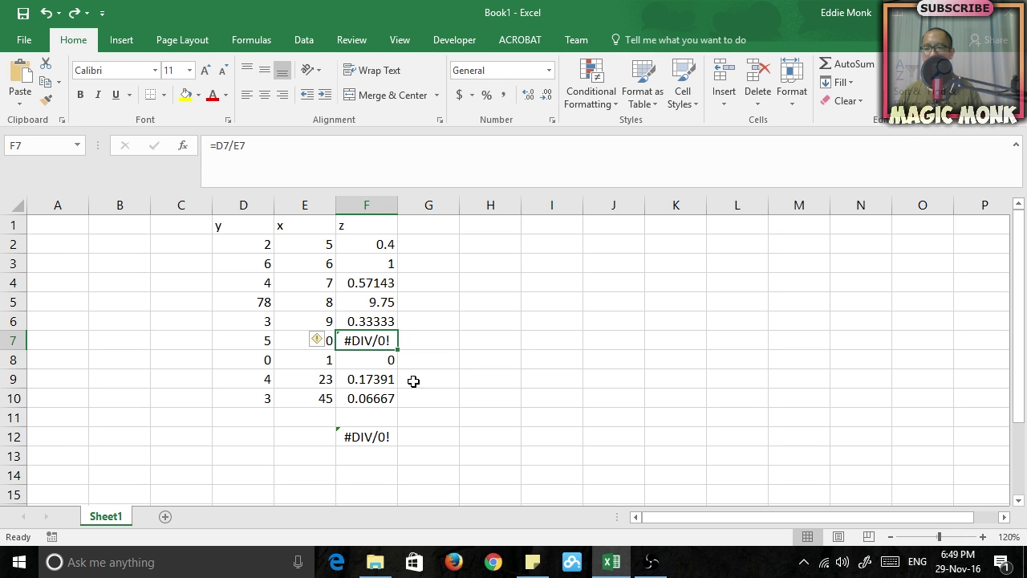
left_click(419, 243)
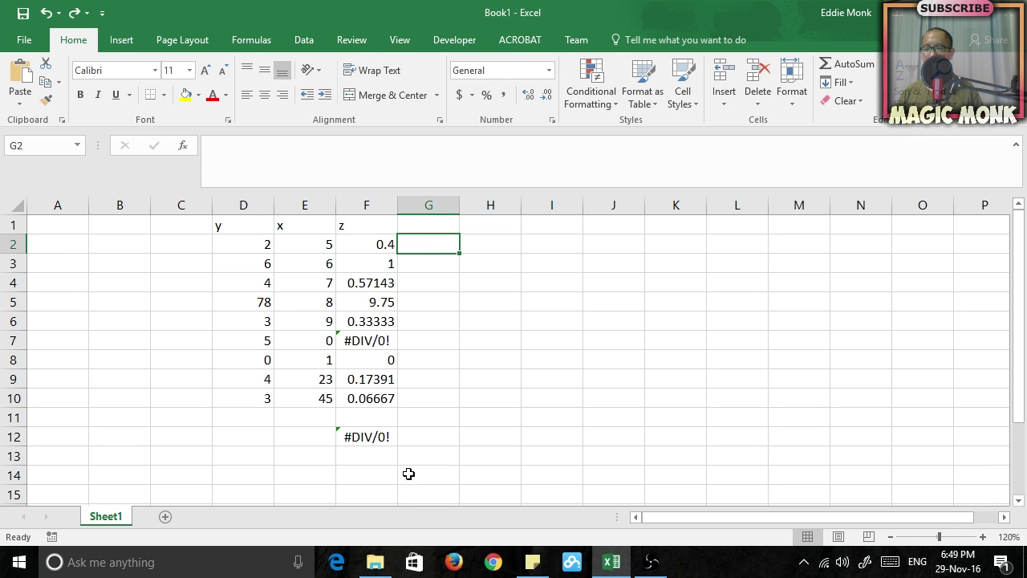
Step: Head column G as z1 and enter =ISERROR(F2) in G2, returning FALSE
left_click(421, 227)
type("z1")
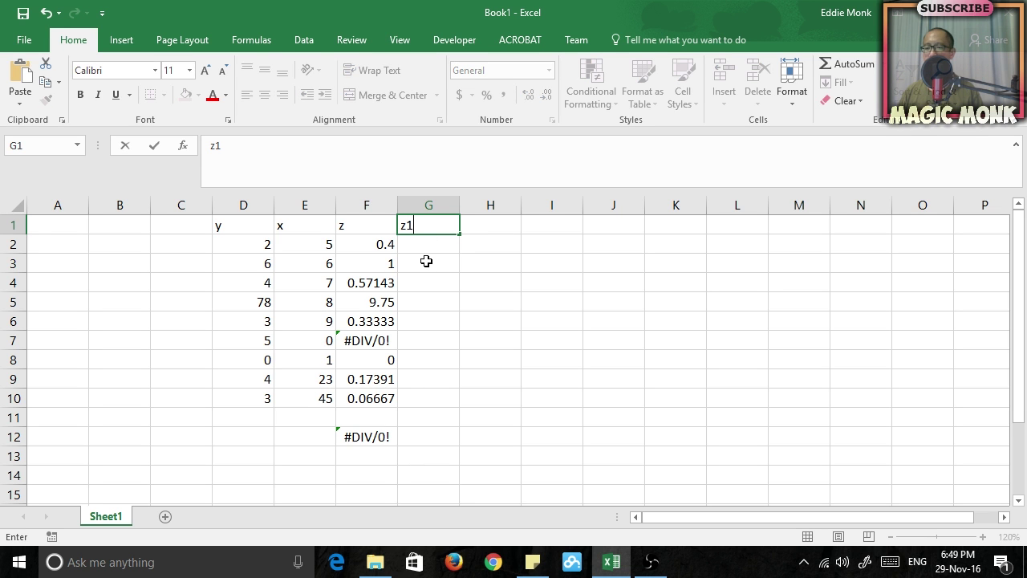
key("Return")
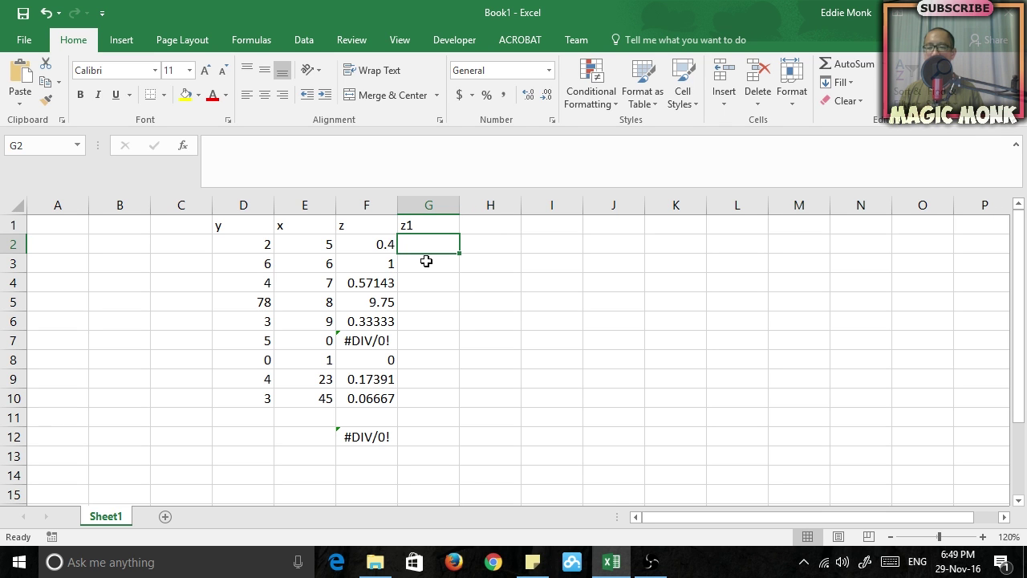
type("=i")
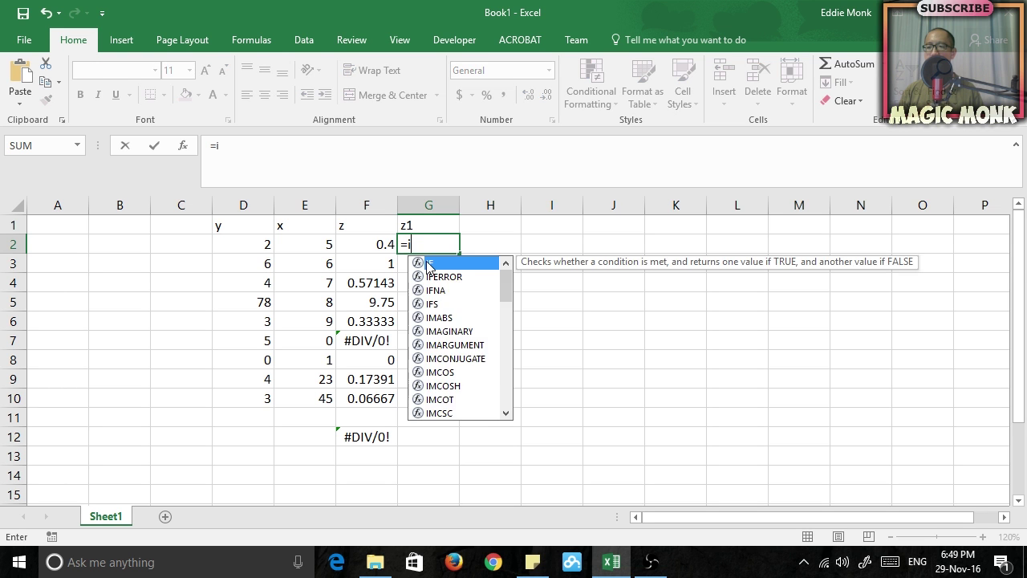
type("serror")
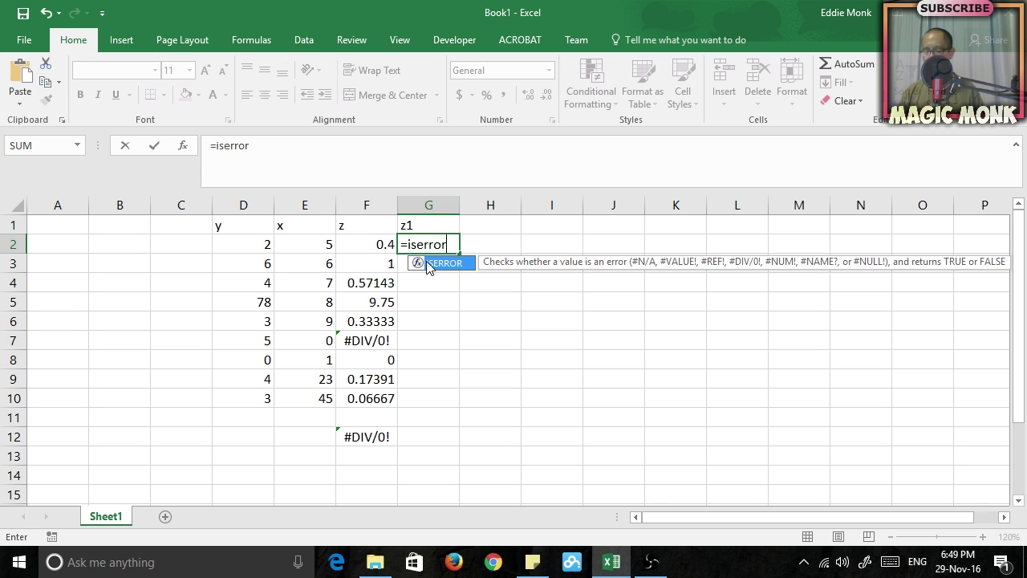
type("(")
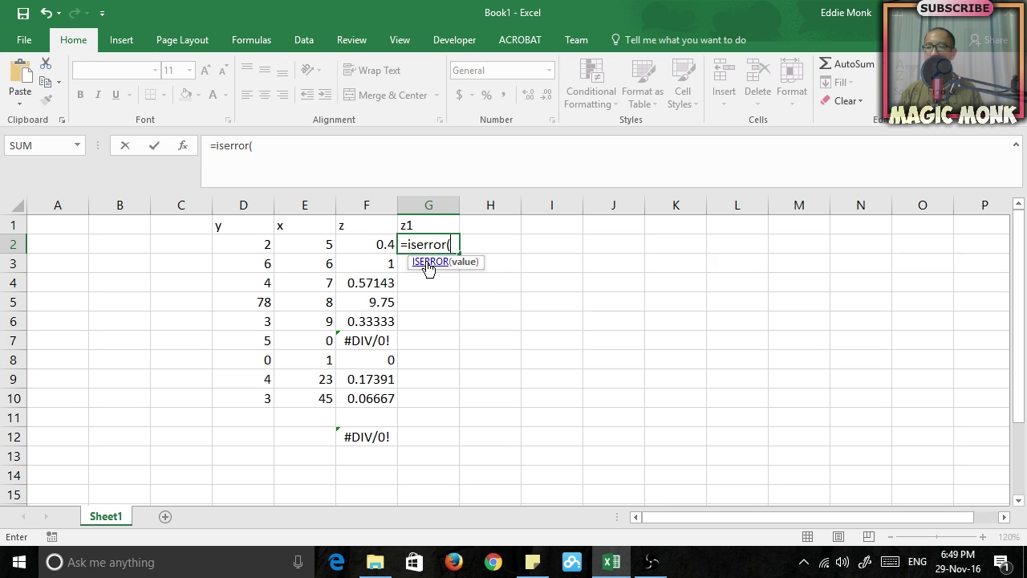
left_click(381, 244)
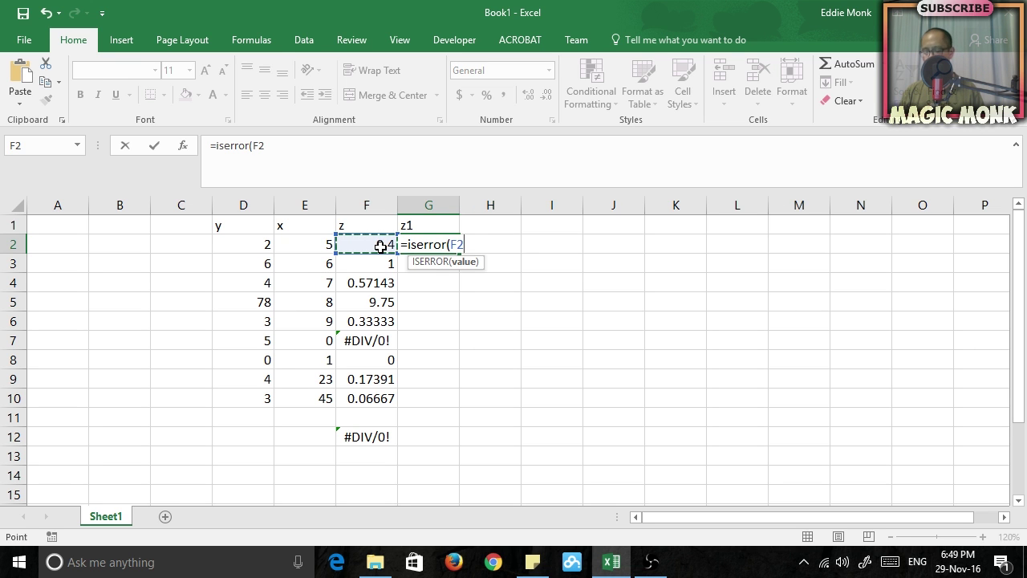
type(")")
key("Return")
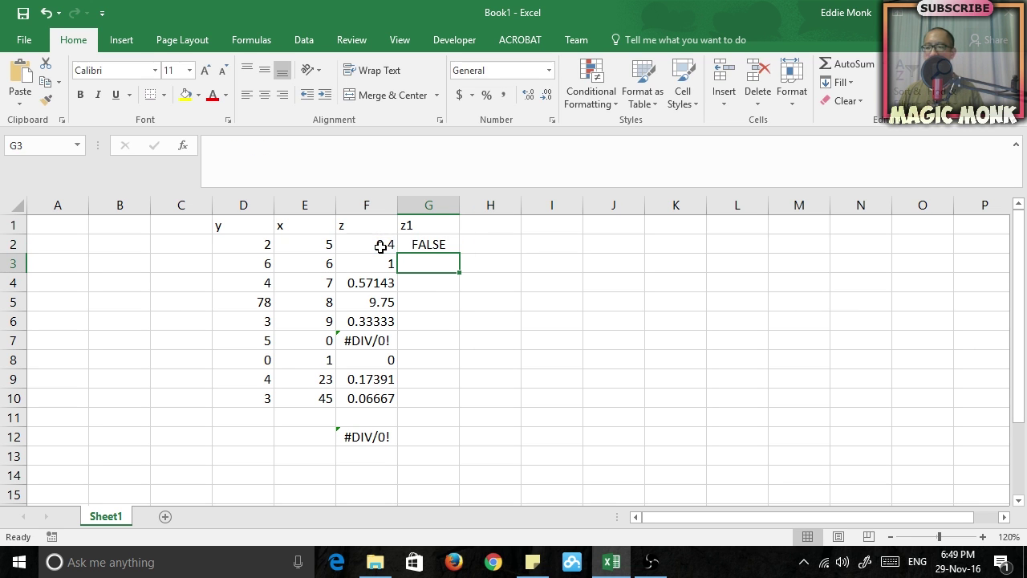
key("Up")
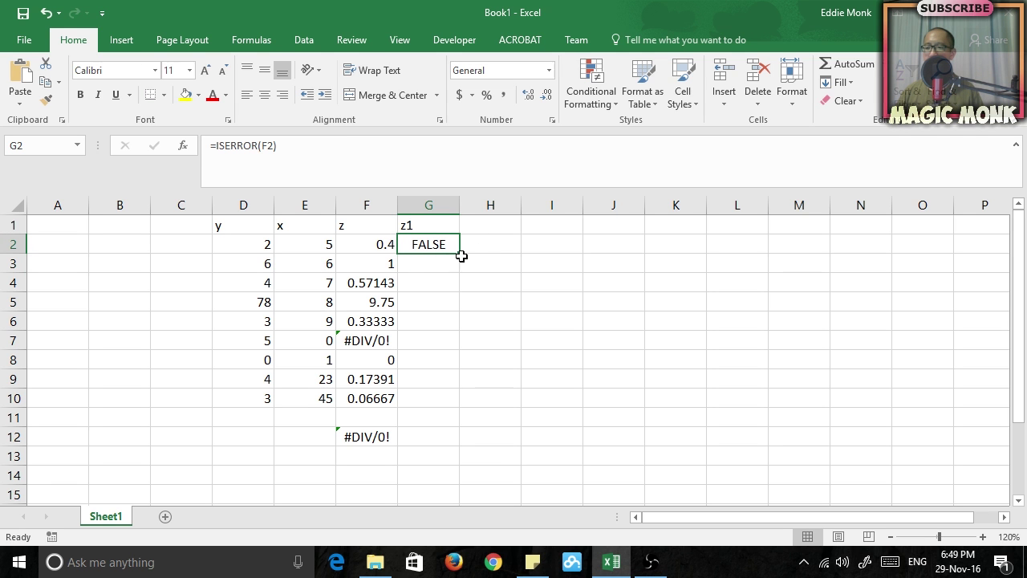
Step: Fill =ISERROR down to G10 and compare columns F and G, confirming only G7 is TRUE
double_click(458, 254)
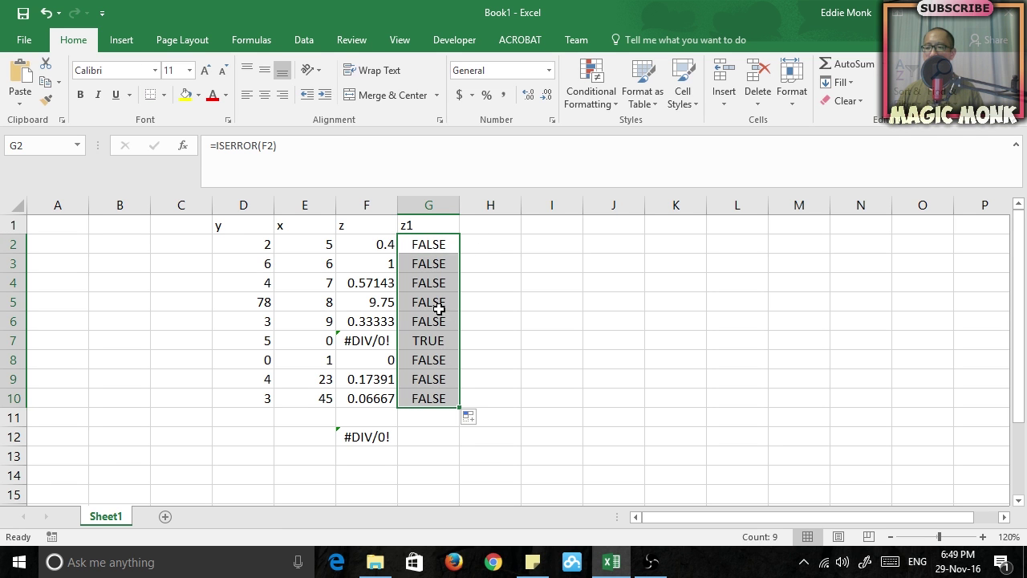
left_click(427, 252)
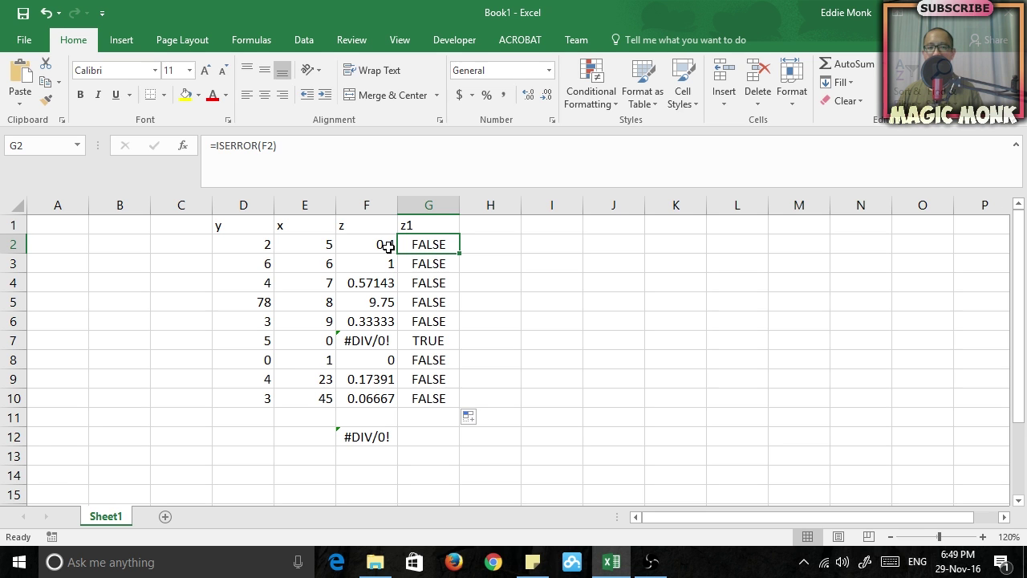
left_click_drag(380, 244, 383, 323)
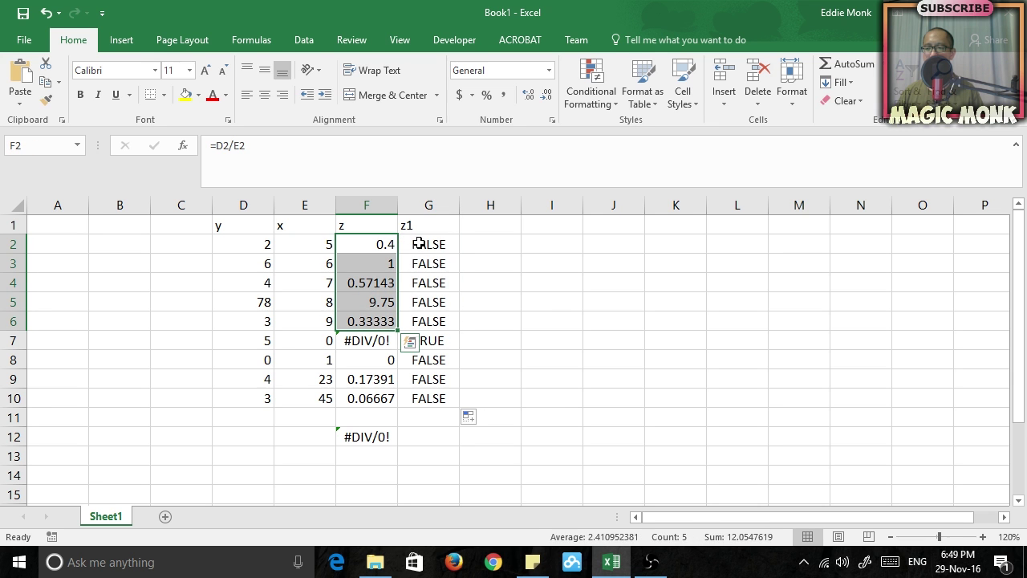
left_click_drag(419, 244, 416, 322)
left_click(419, 341)
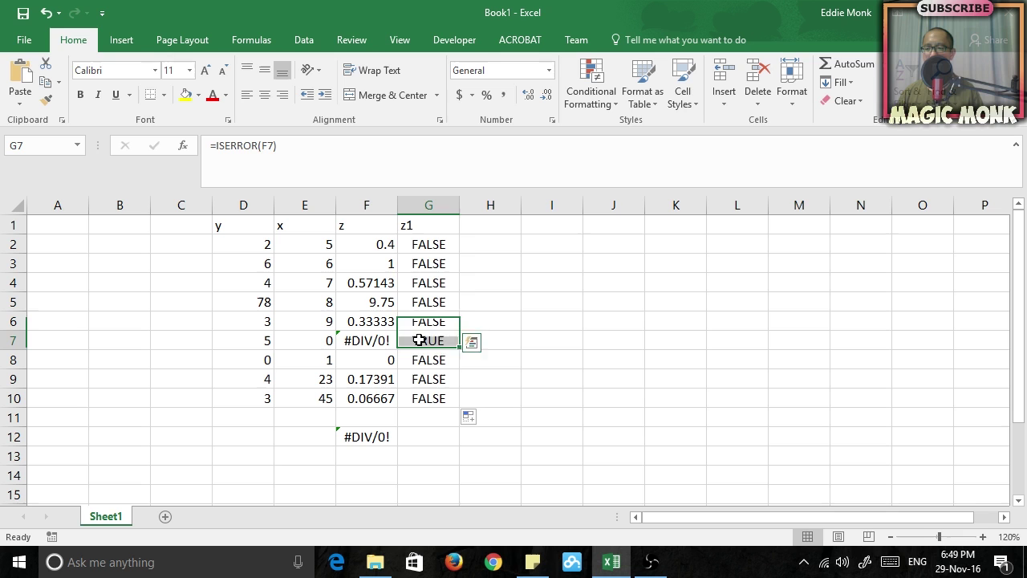
left_click(361, 343)
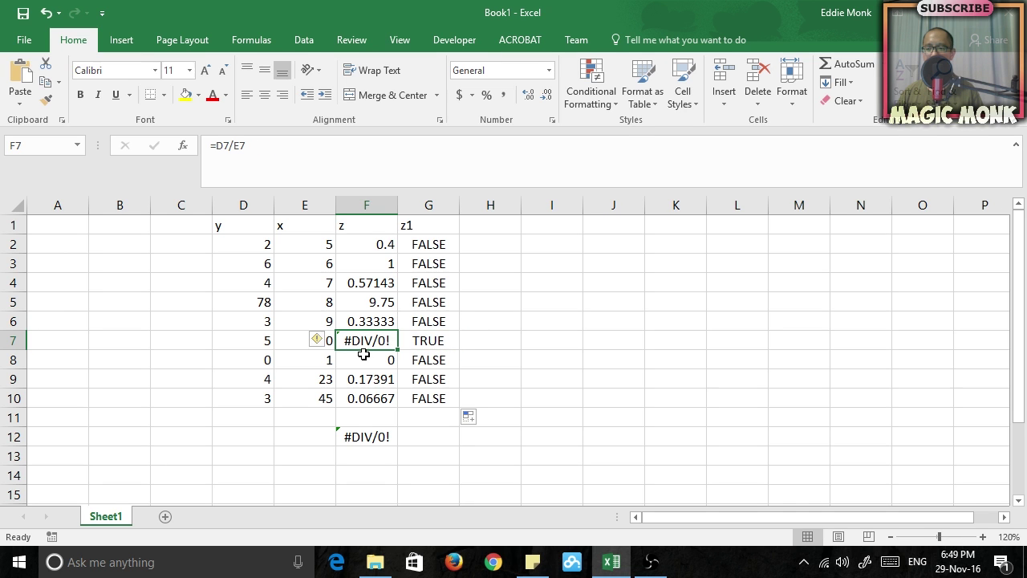
left_click(428, 344)
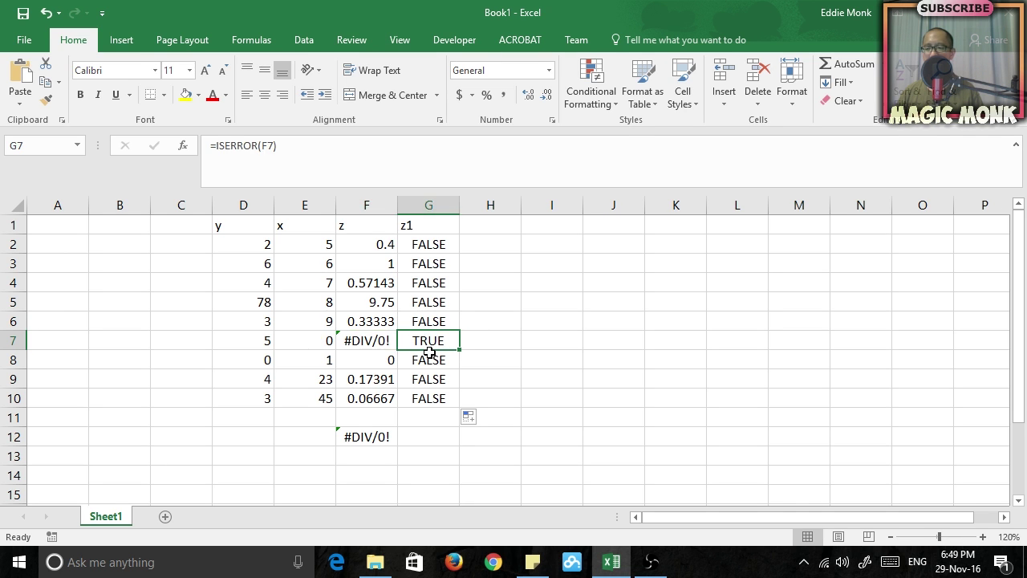
left_click_drag(377, 363, 426, 398)
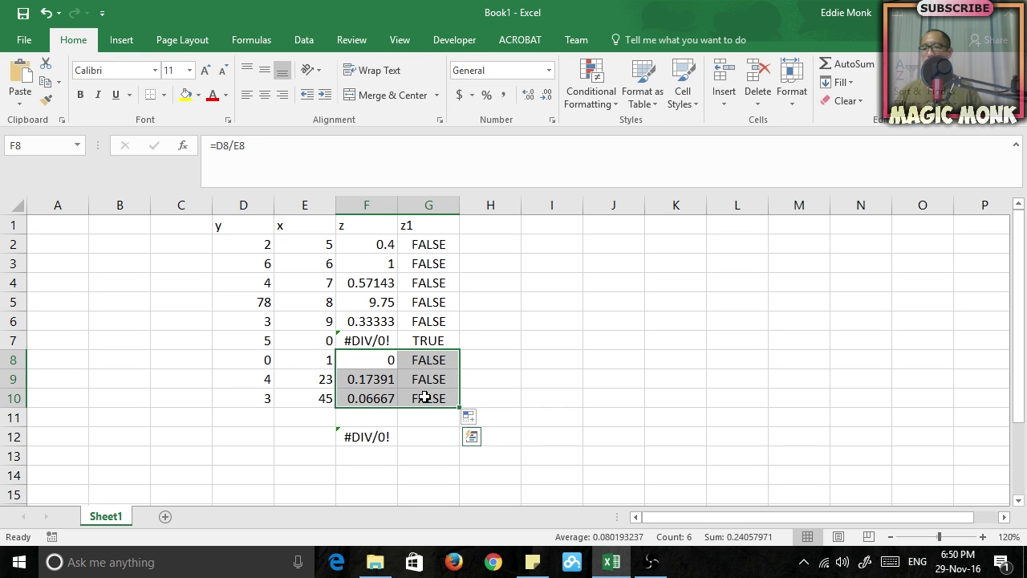
left_click(423, 412)
left_click(416, 244)
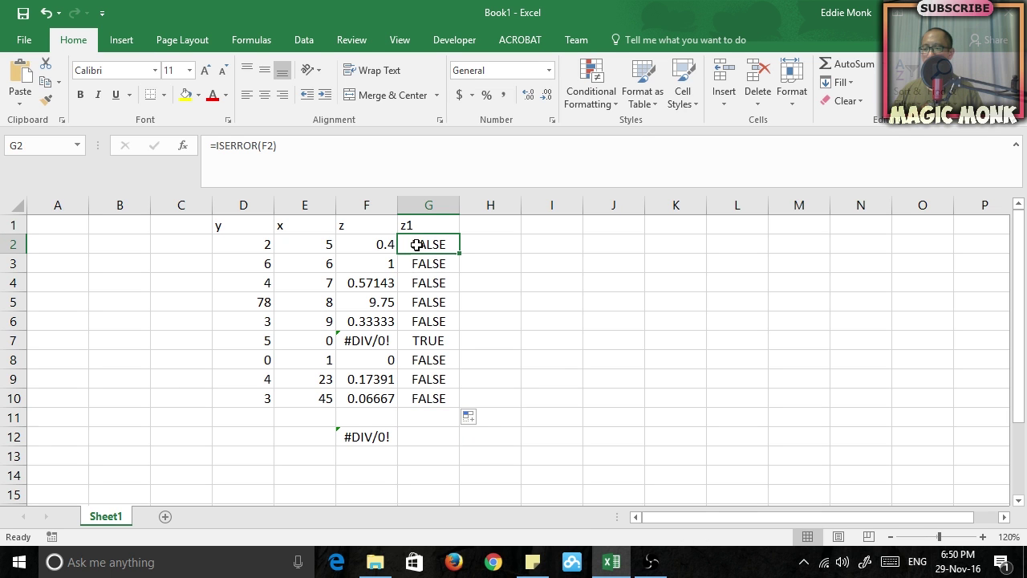
Step: Change G2 to =IF(ISERROR(F2),"",F2) so it displays 0.4
left_click(217, 146)
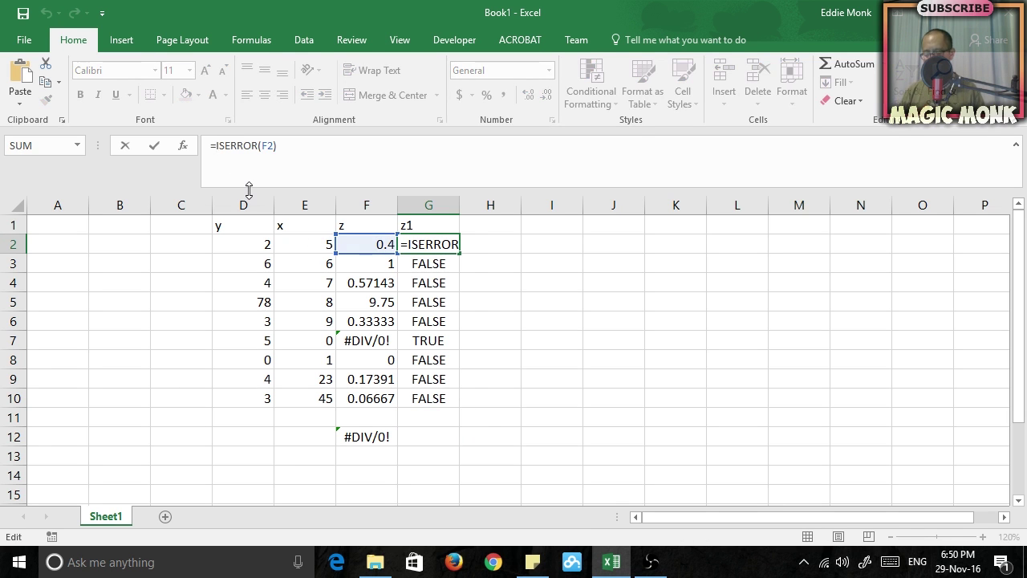
type("if(")
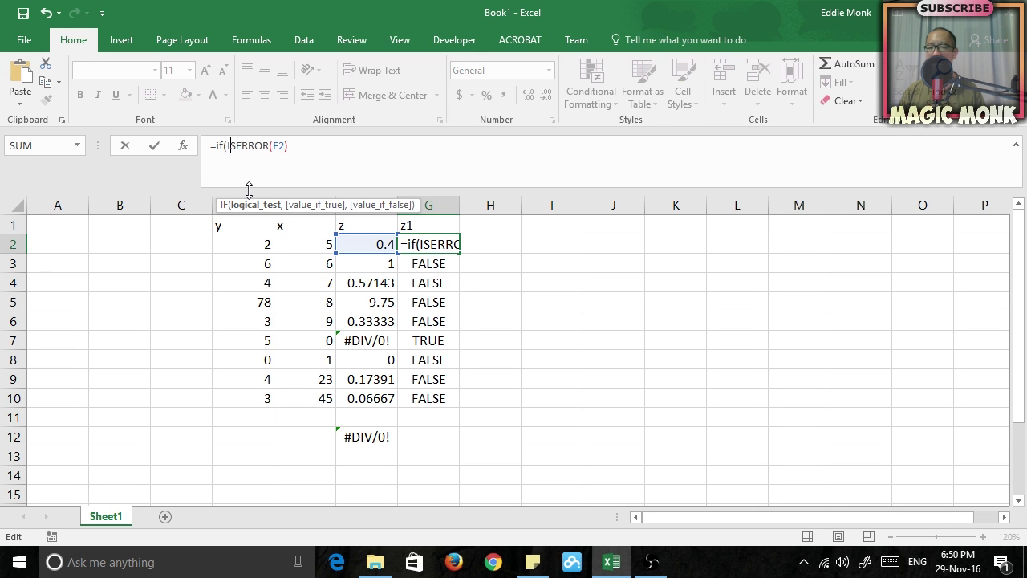
key("End")
type(",")
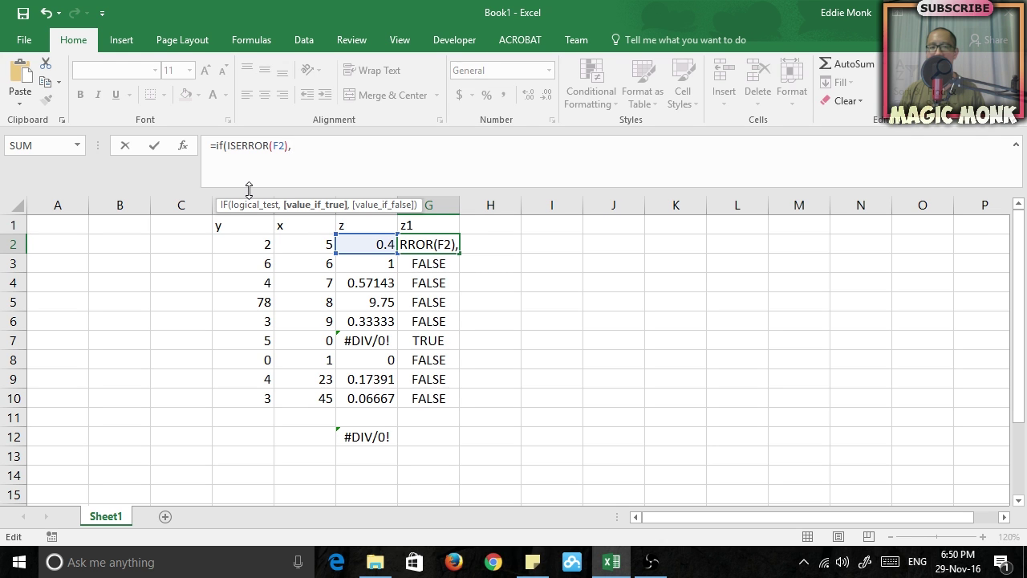
type("\"\"")
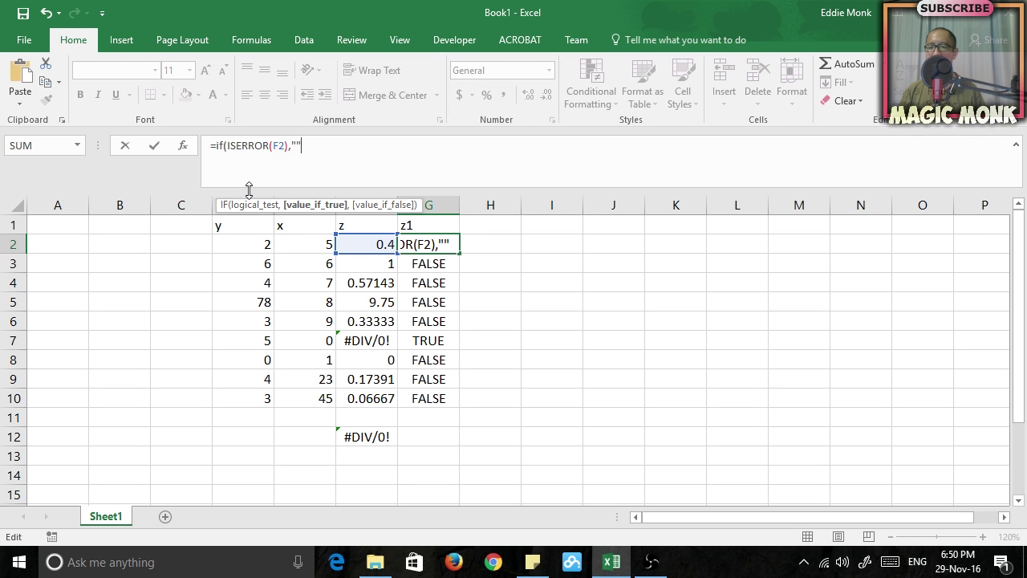
type(",")
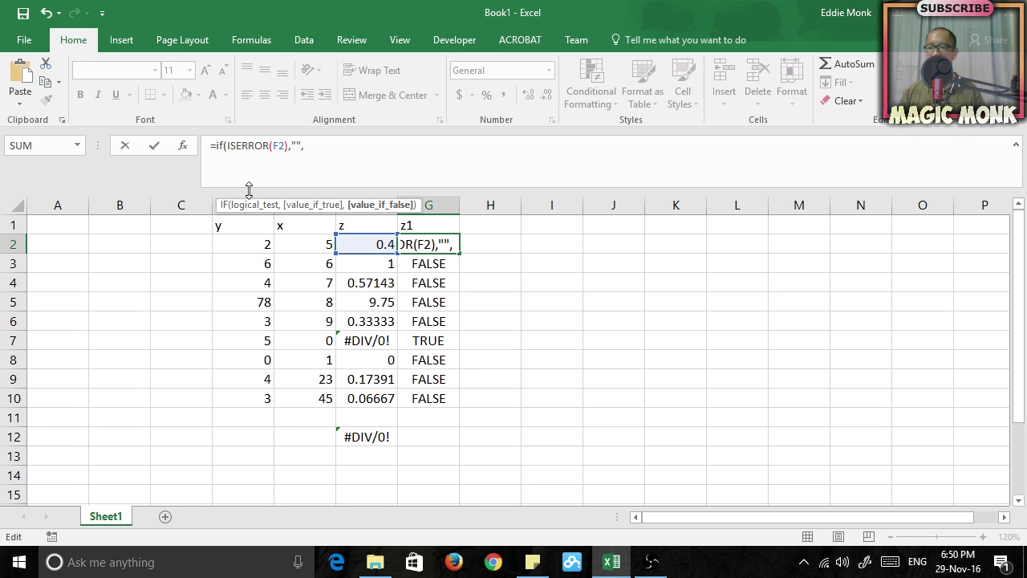
left_click(374, 244)
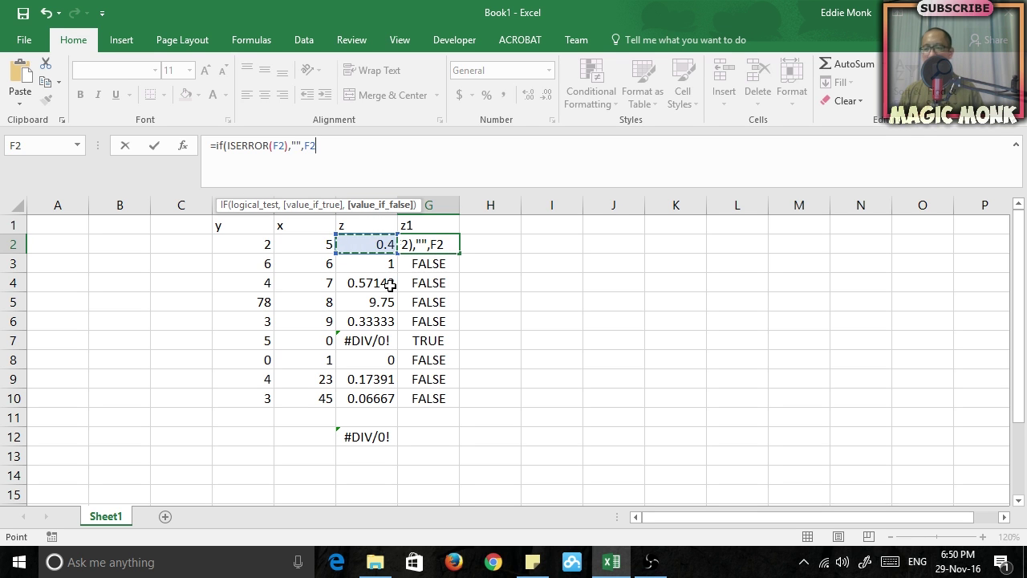
type(")")
key("Return")
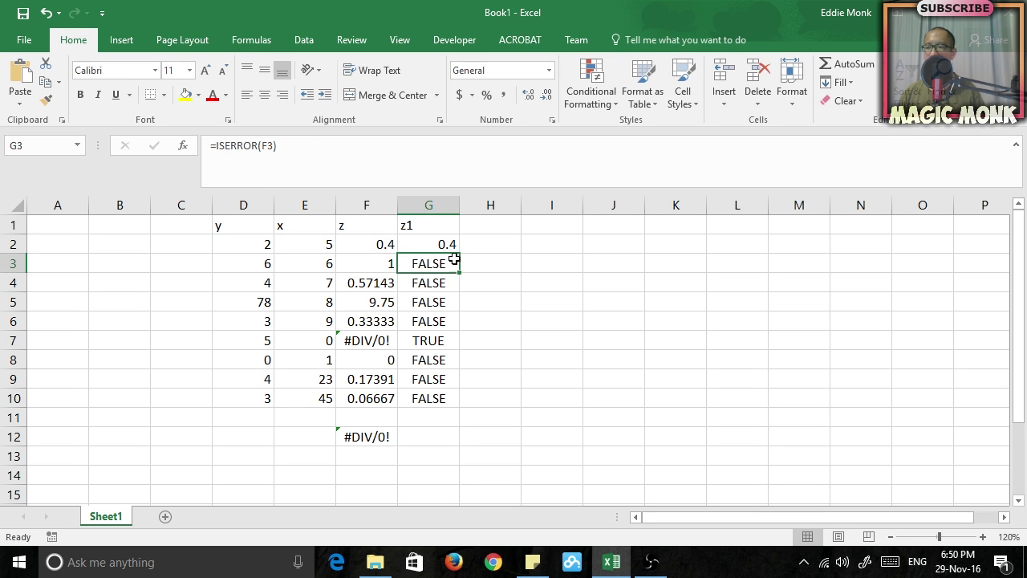
Step: Fill G2's IF(ISERROR) formula down to G10 and check that G7 is blank
left_click(449, 244)
left_click_drag(458, 253, 440, 401)
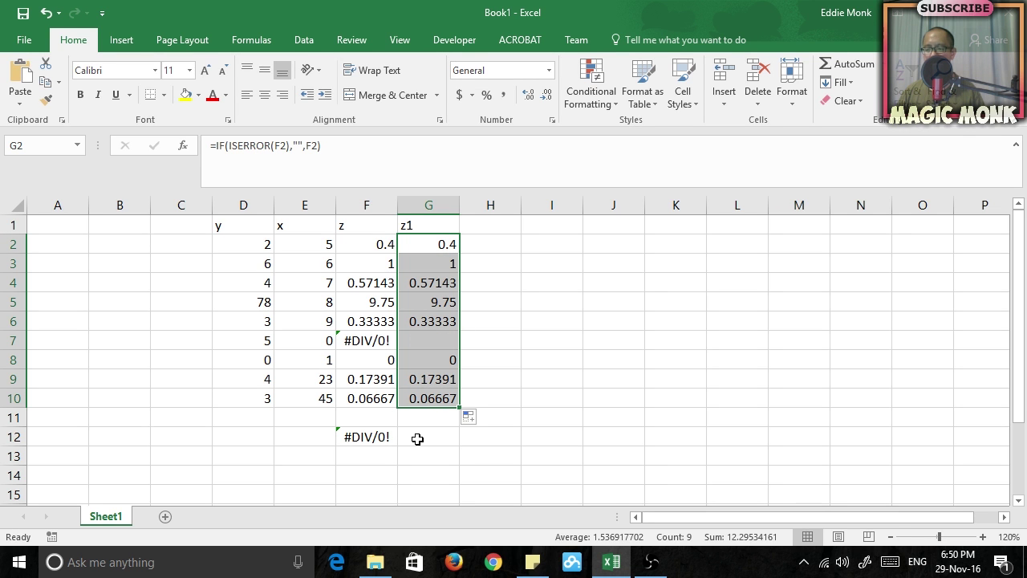
left_click(417, 439)
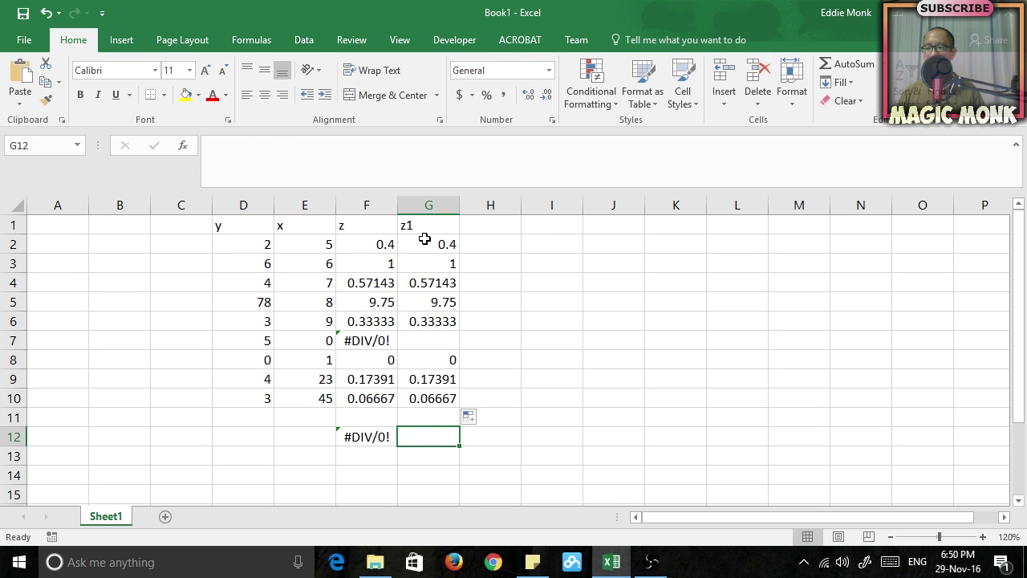
left_click_drag(424, 239, 434, 316)
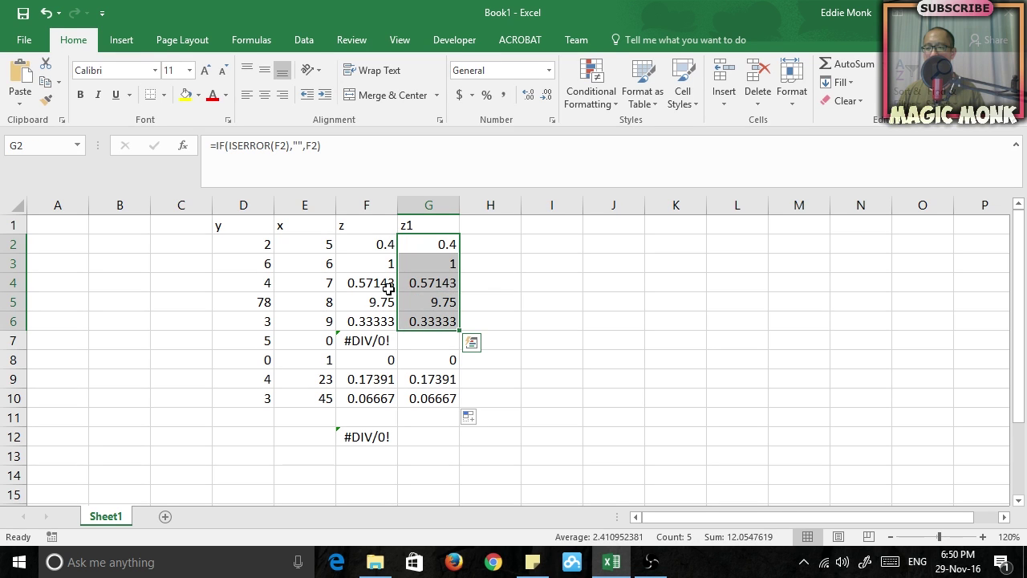
left_click(422, 346)
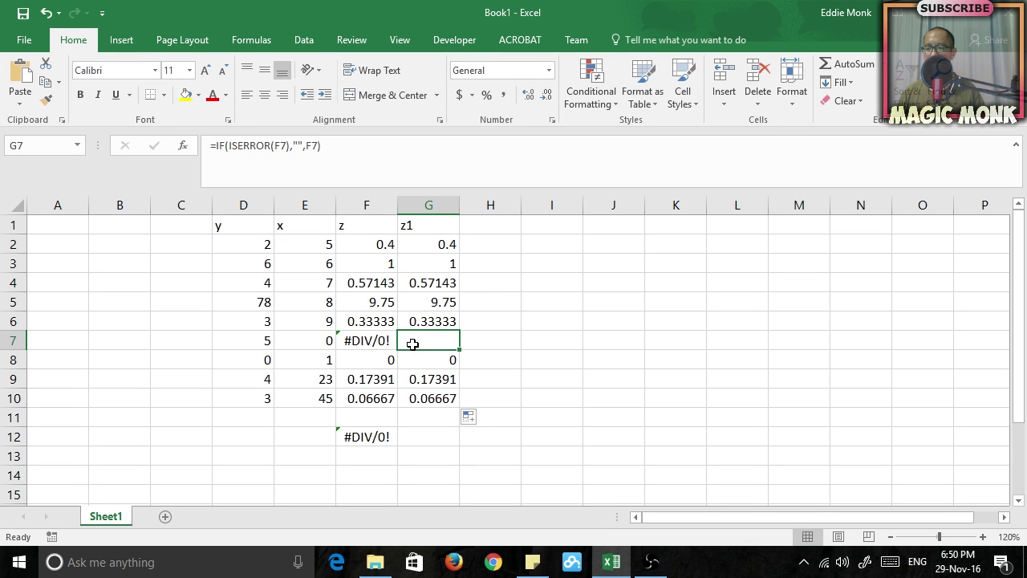
Step: Enter =SUM(G2:G10) in G12, which returns 12.2953
left_click(431, 438)
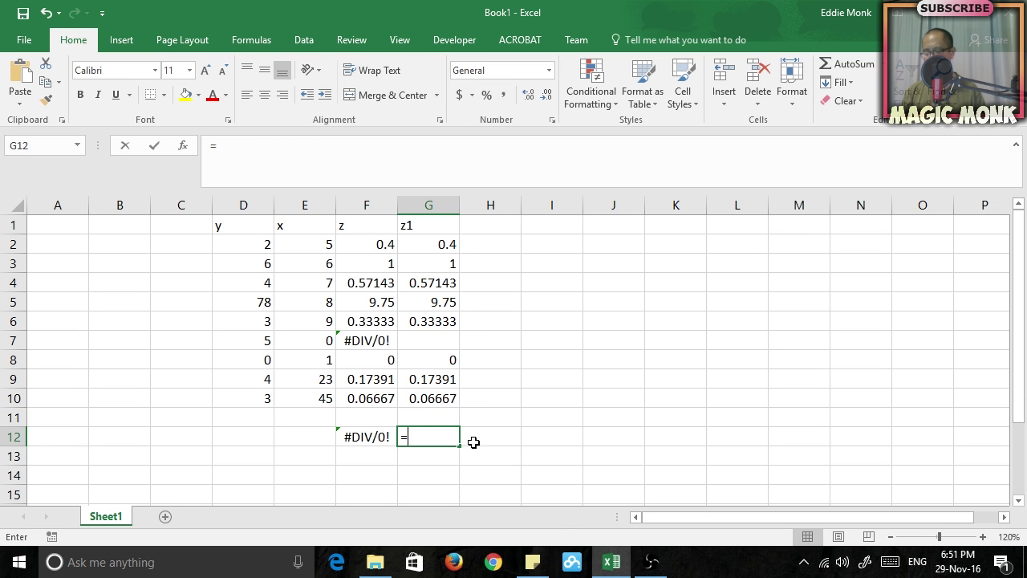
type("=sum(")
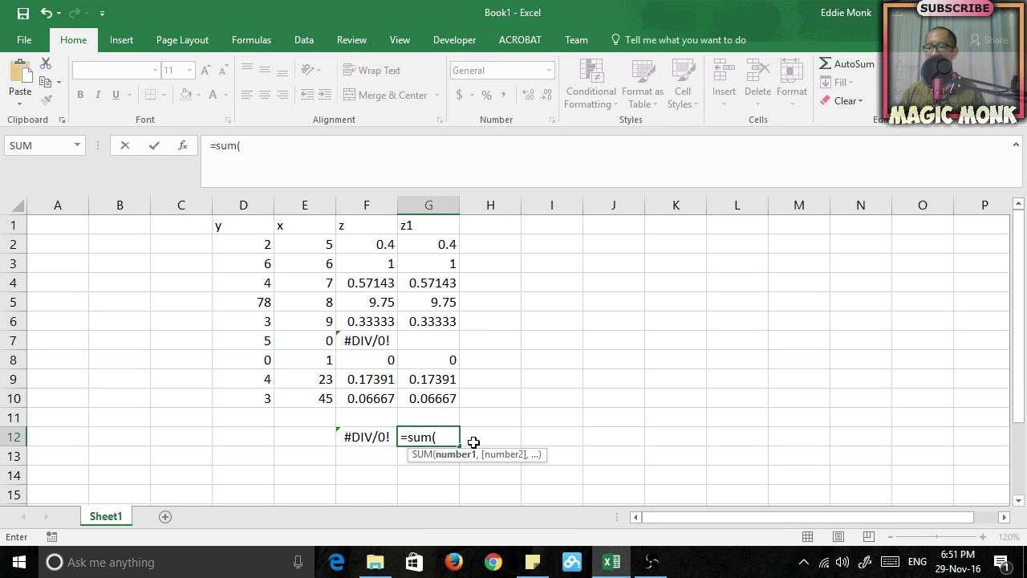
left_click_drag(438, 245, 437, 399)
type(")")
key("Return")
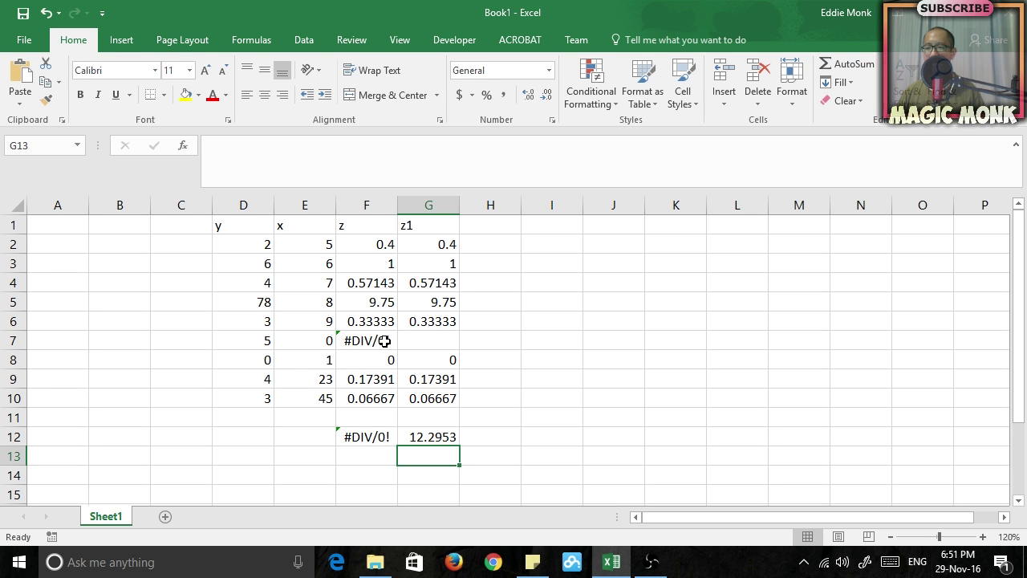
left_click(370, 244)
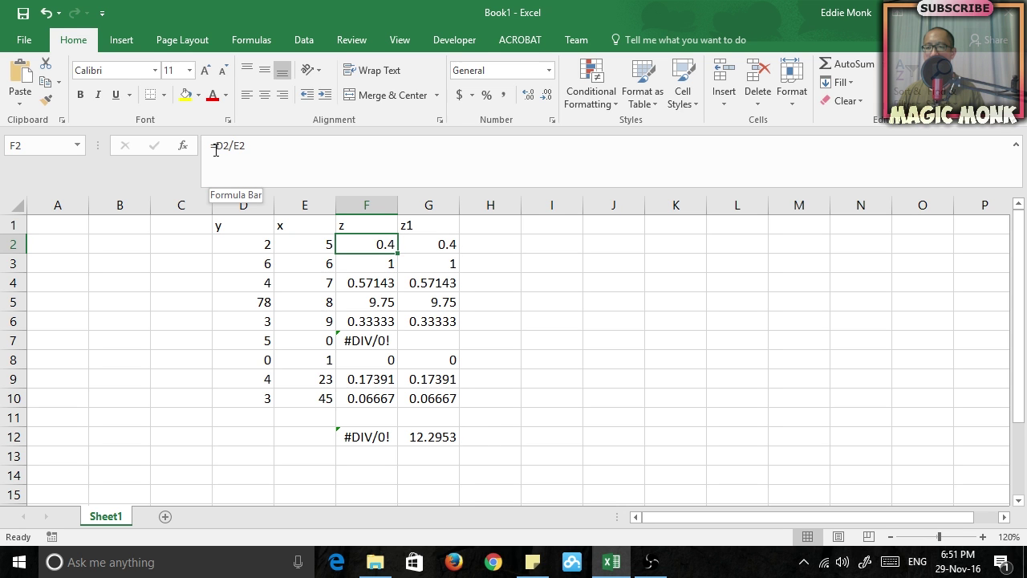
Step: Rewrite F2 as =IF(ISERROR(D2/E2),"",D2/E2), which still shows 0.4
left_click(216, 148)
type("if")
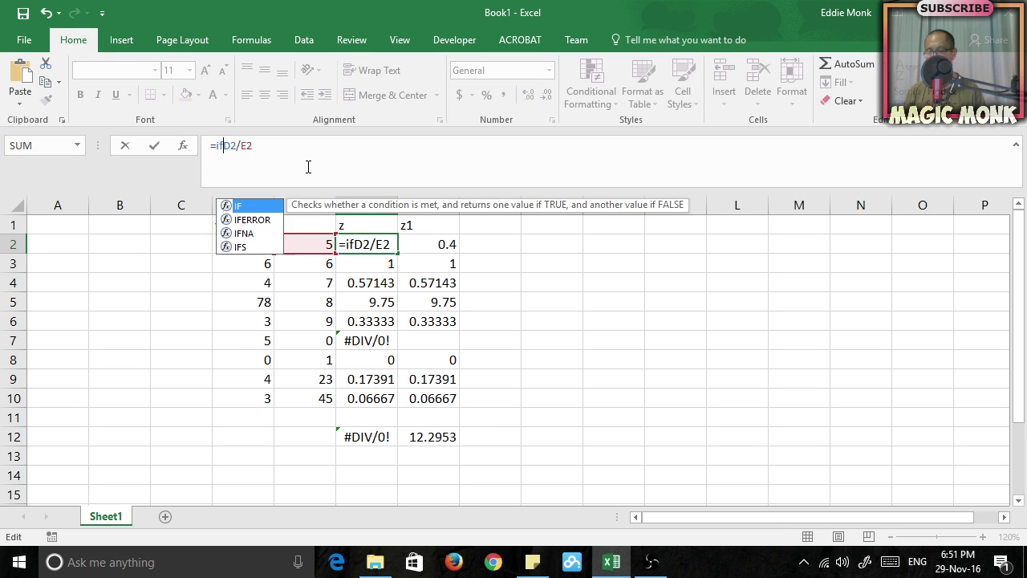
key("Left")
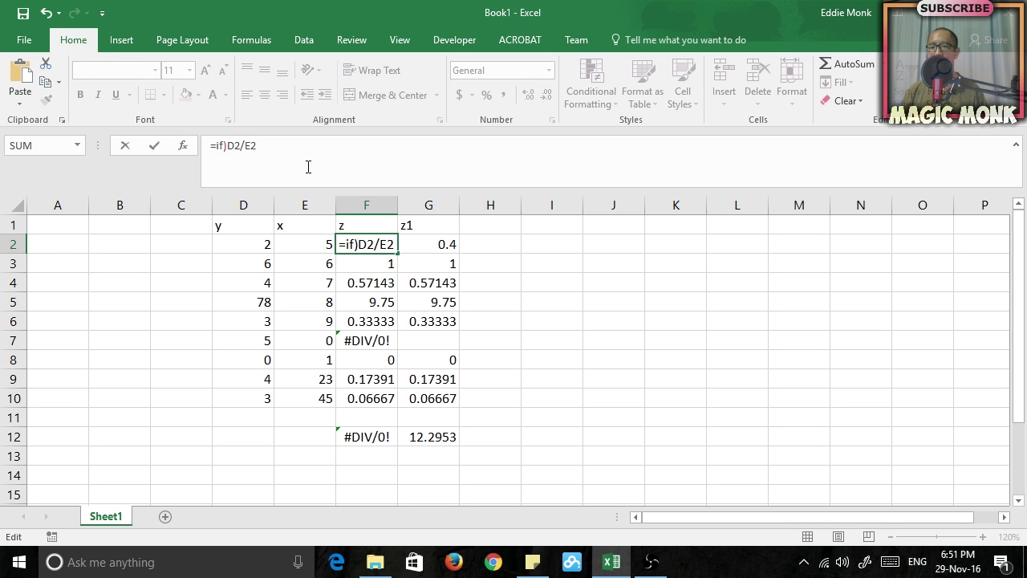
key("Right")
type("(")
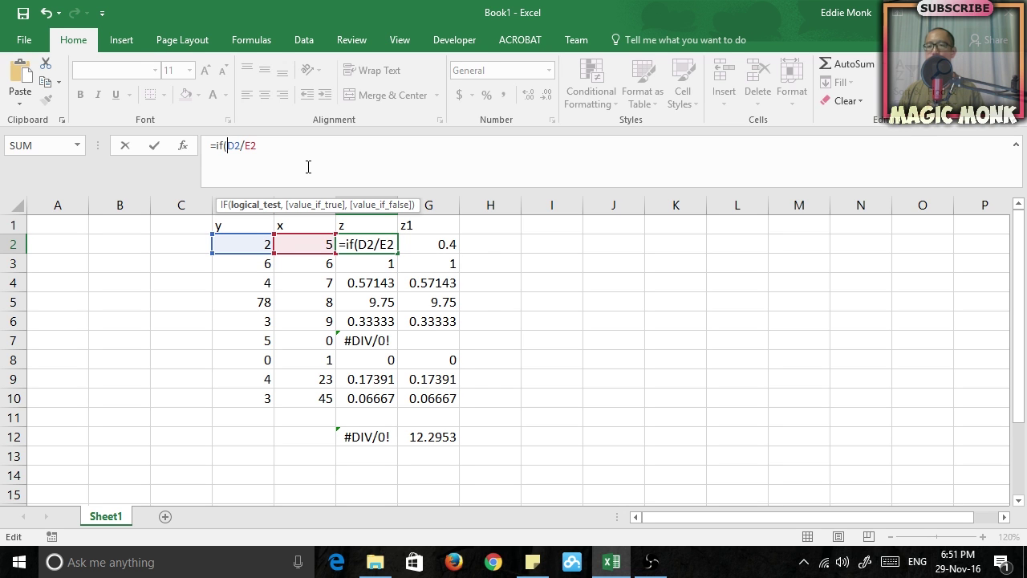
type("is")
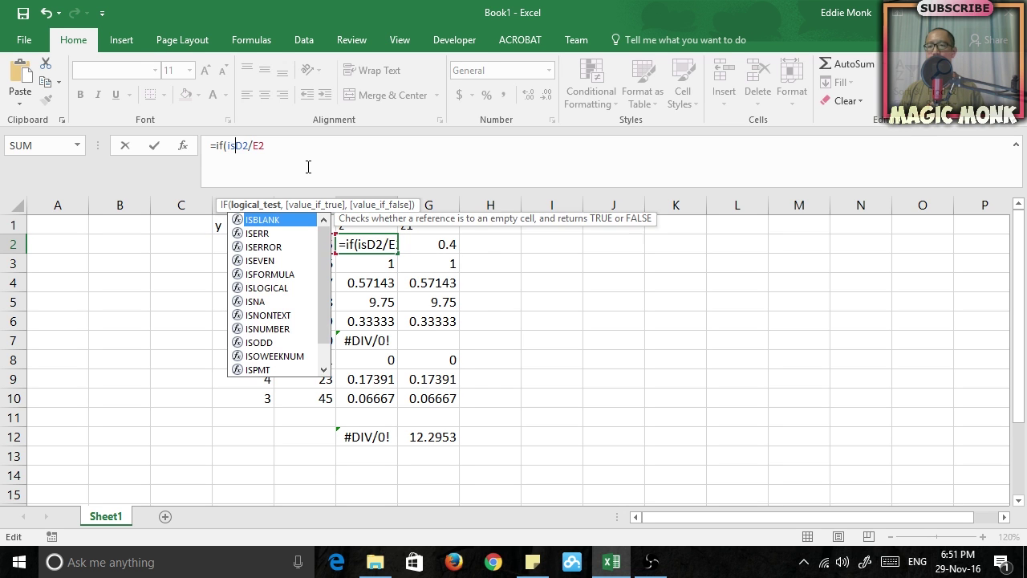
type("error")
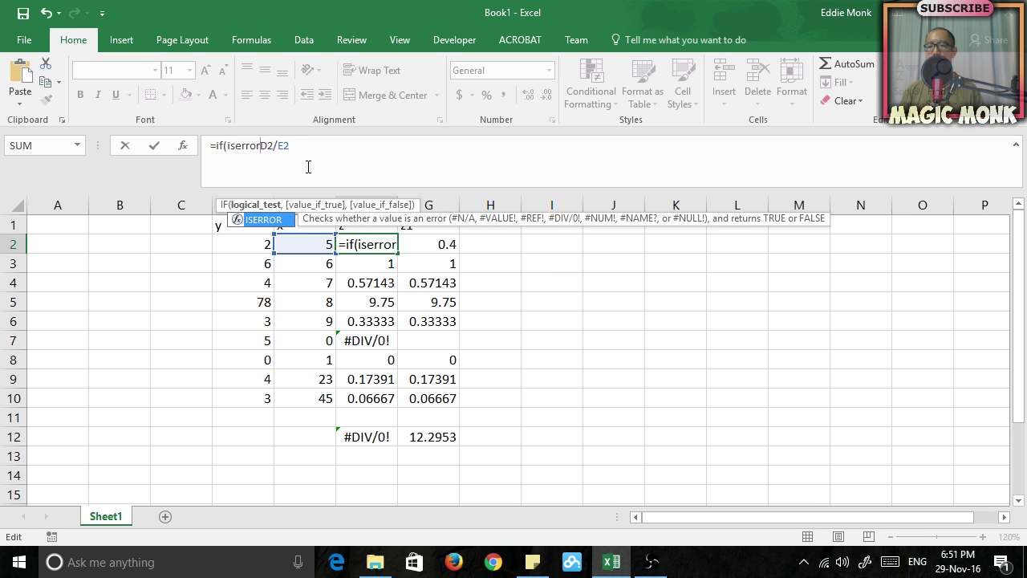
type("(")
key("Right")
key("Right")
key("Right")
key("Right")
key("Right")
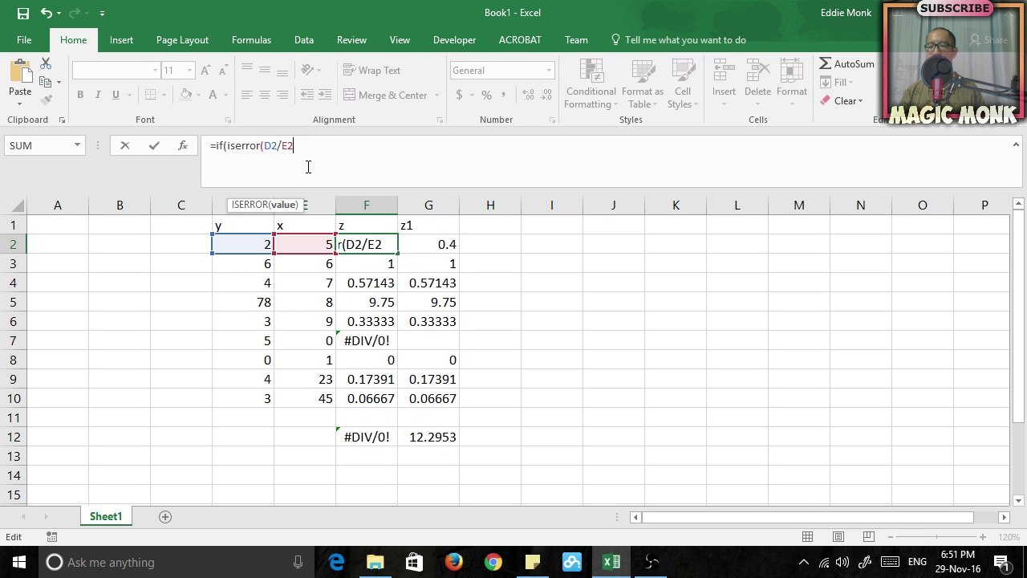
type("),")
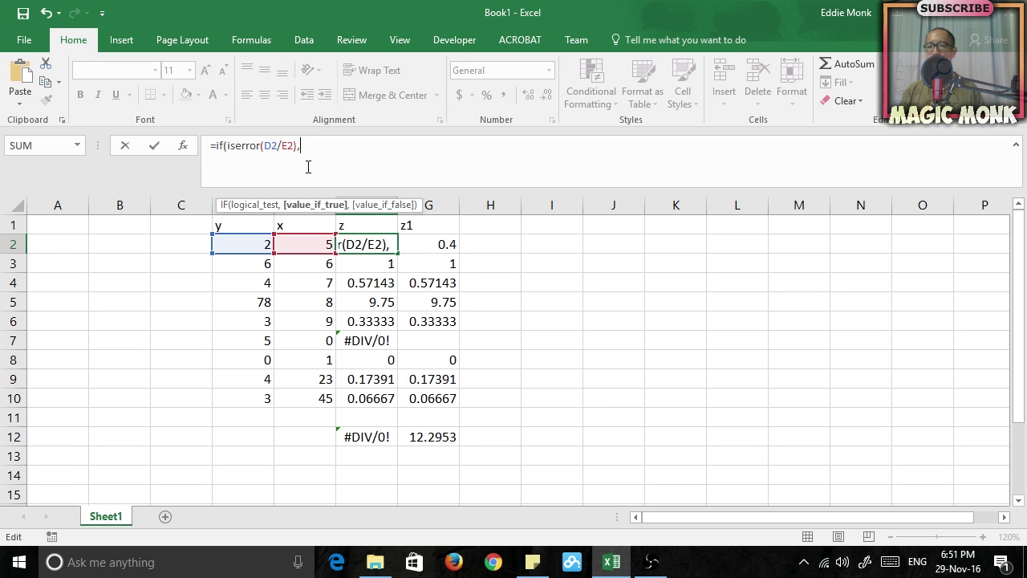
type("\"\",")
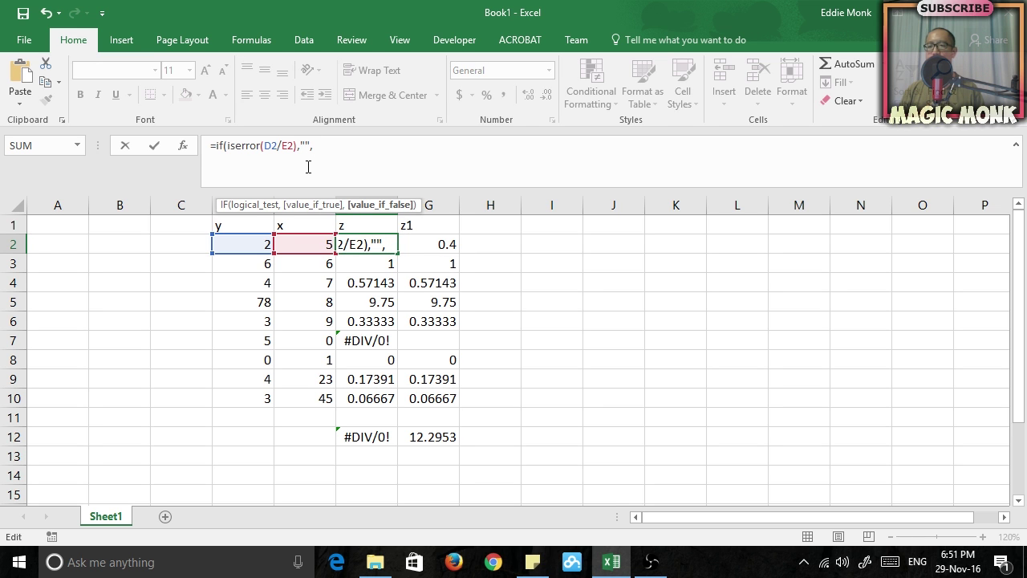
type("D2/E2)")
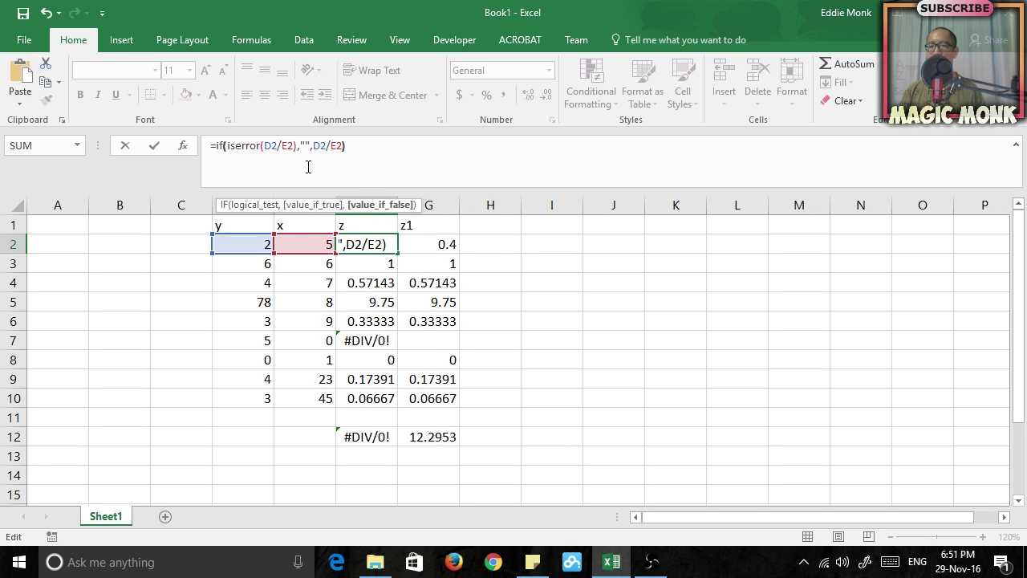
key("Return")
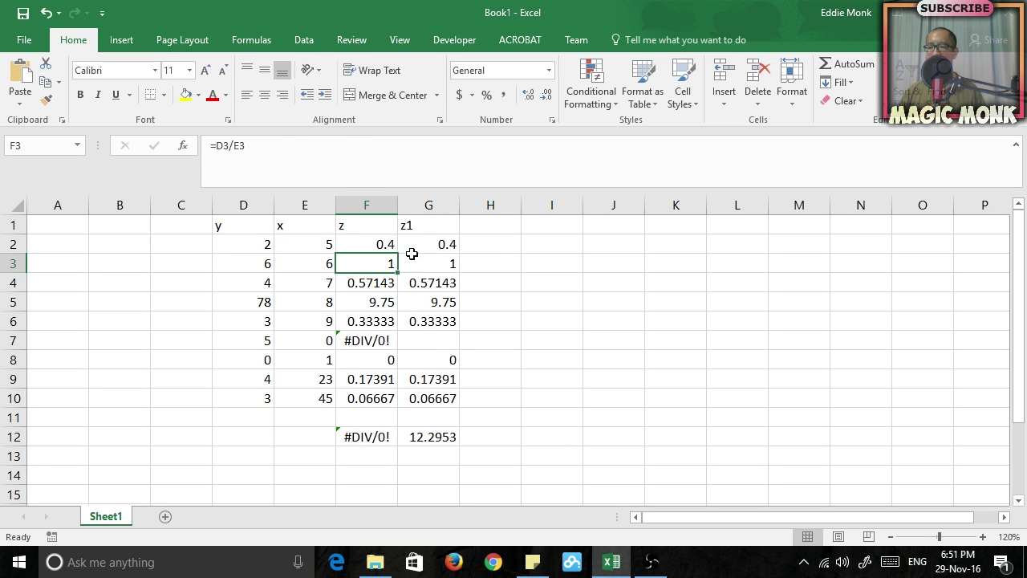
Step: Fill F2's new formula down to F10, leaving F7 blank and F12 at 12.2953
left_click(376, 244)
left_click_drag(398, 254, 386, 407)
left_click(374, 340)
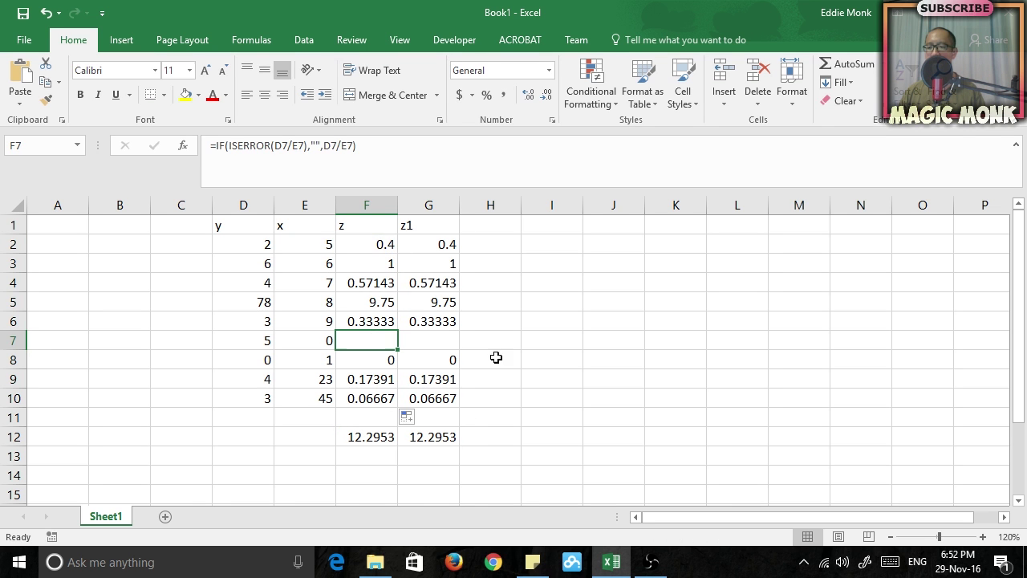